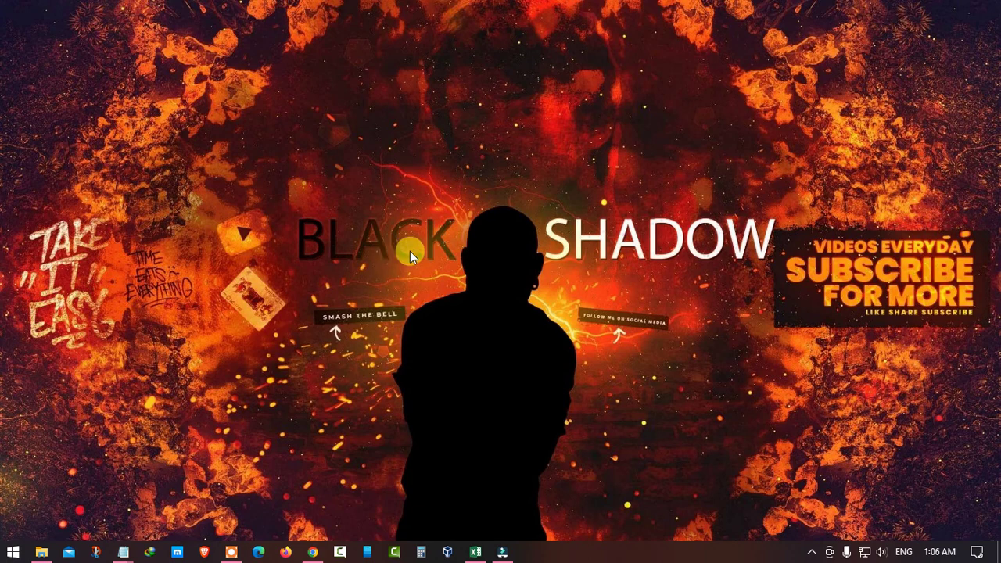
Step: Search the Start menu for 'photoshop' and launch Adobe Photoshop 2020 from Best match
{"action": "left_click", "coordinate": [13, 549]}
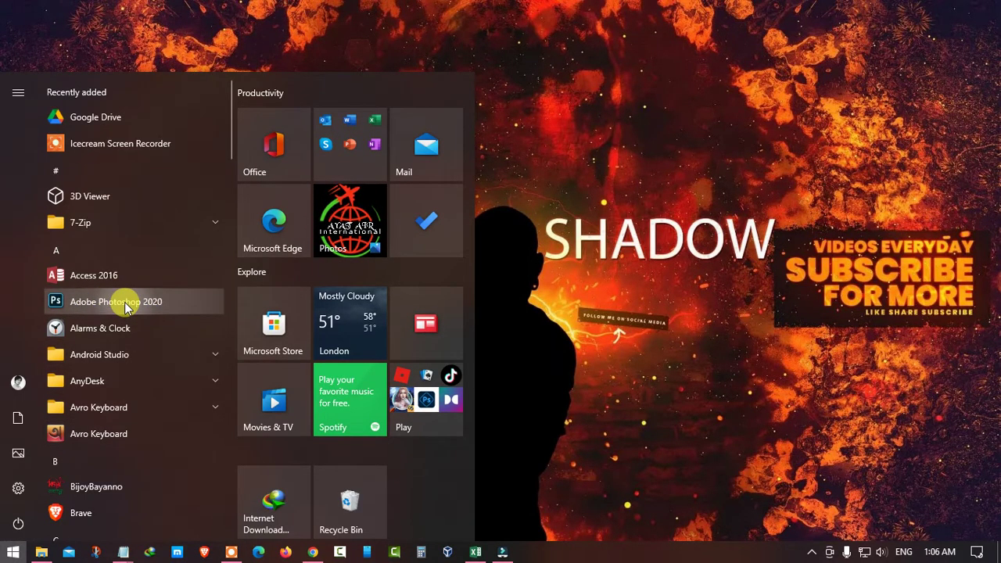
{"action": "type", "text": "photo"}
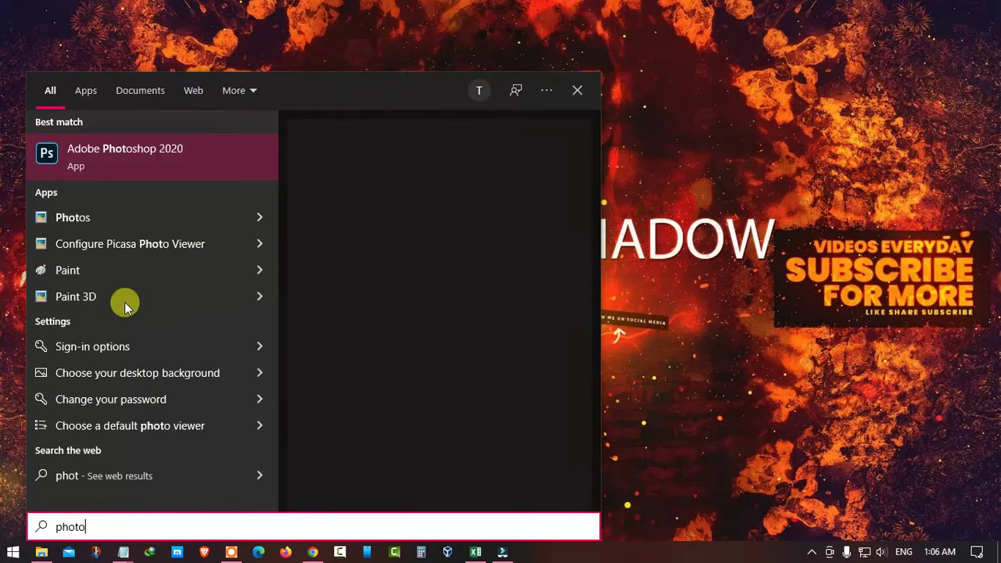
{"action": "type", "text": "shop"}
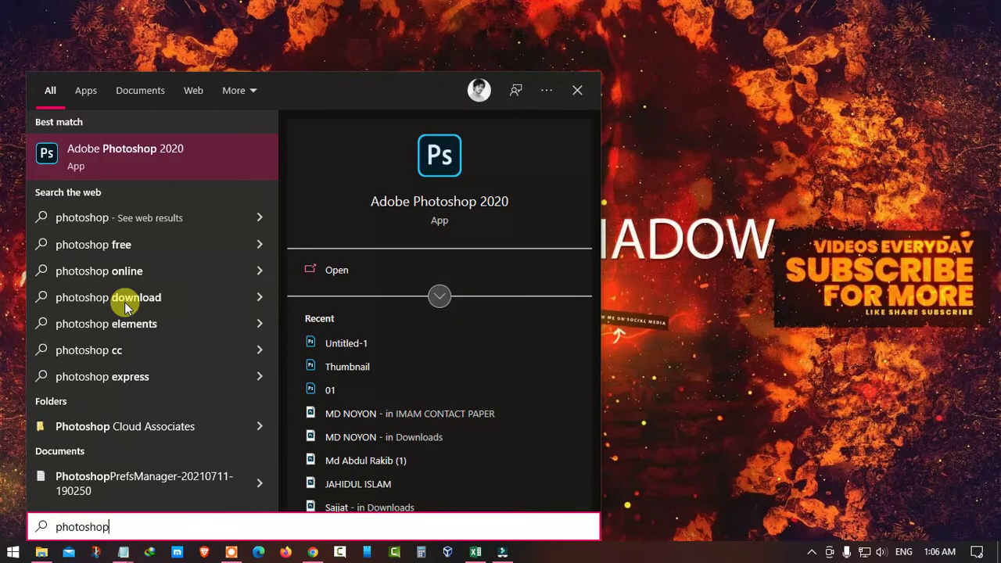
{"action": "left_click_drag", "start_coordinate": [140, 532], "coordinate": [52, 531]}
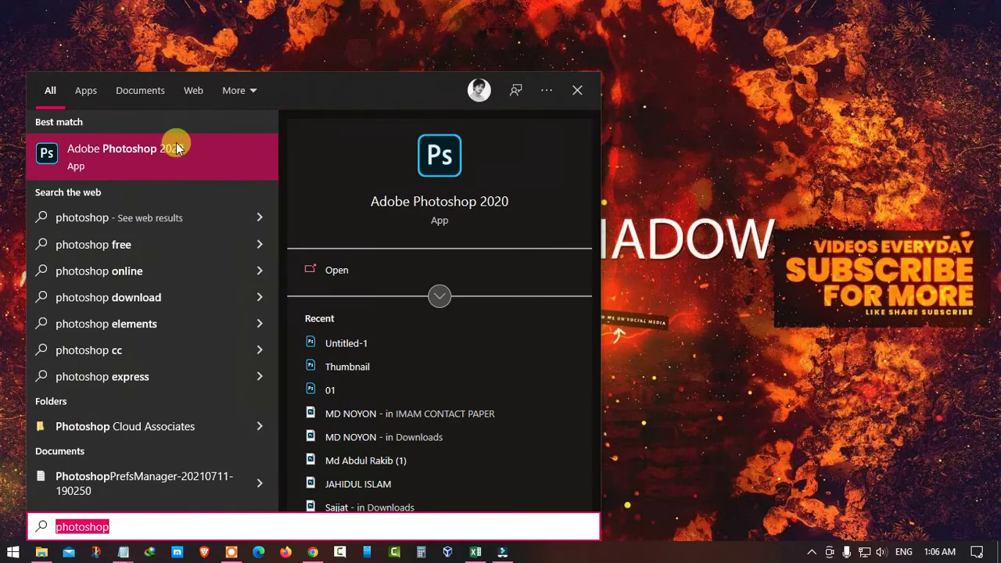
{"action": "left_click", "coordinate": [119, 155]}
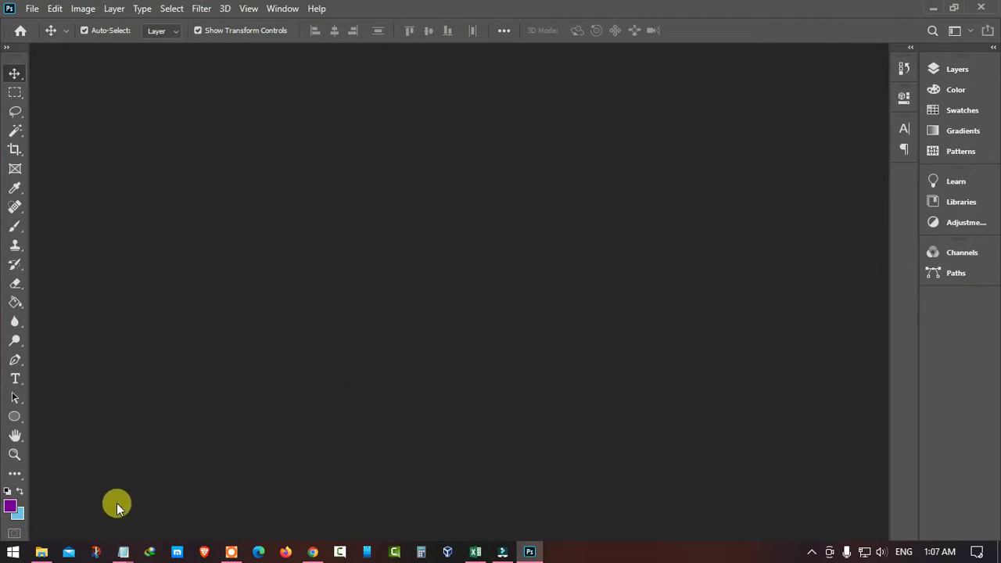
Step: Open a File Explorer window from the taskbar over Photoshop
{"action": "left_click", "coordinate": [41, 552]}
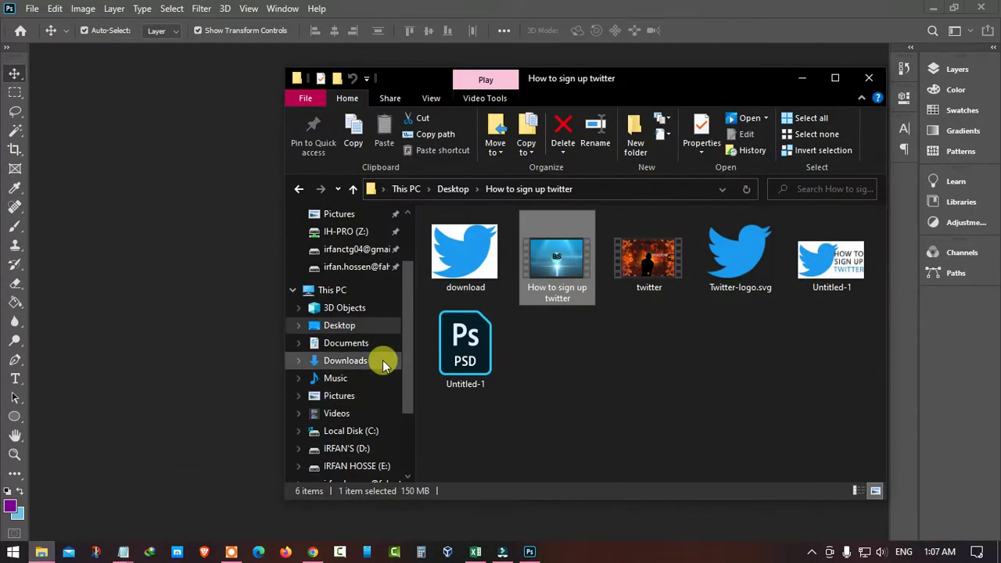
Step: Browse the IH-PRO (Z:) drive to IRFAN'S > IRFAN'S > 06-VIDEOS > WELLPAPERS
{"action": "left_click", "coordinate": [356, 361]}
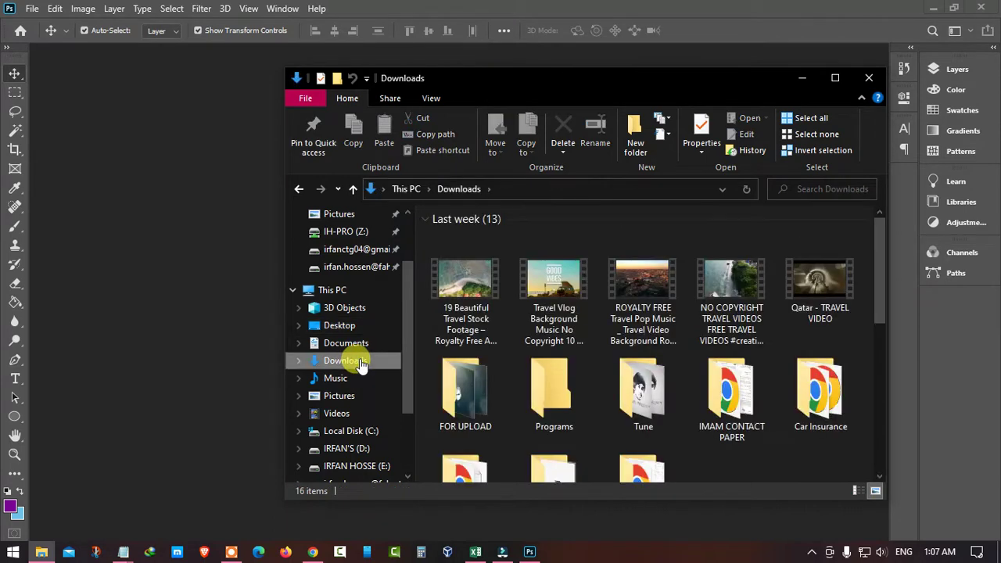
{"action": "scroll", "coordinate": [675, 358], "scroll_direction": "down", "scroll_amount": 2}
{"action": "scroll", "coordinate": [677, 361], "scroll_direction": "down", "scroll_amount": 3}
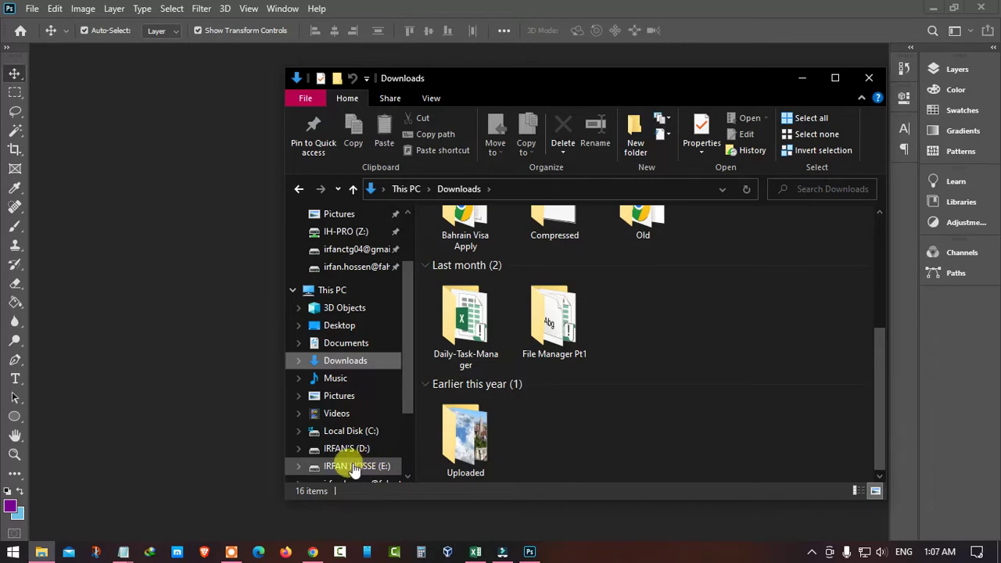
{"action": "scroll", "coordinate": [335, 446], "scroll_direction": "down", "scroll_amount": 1}
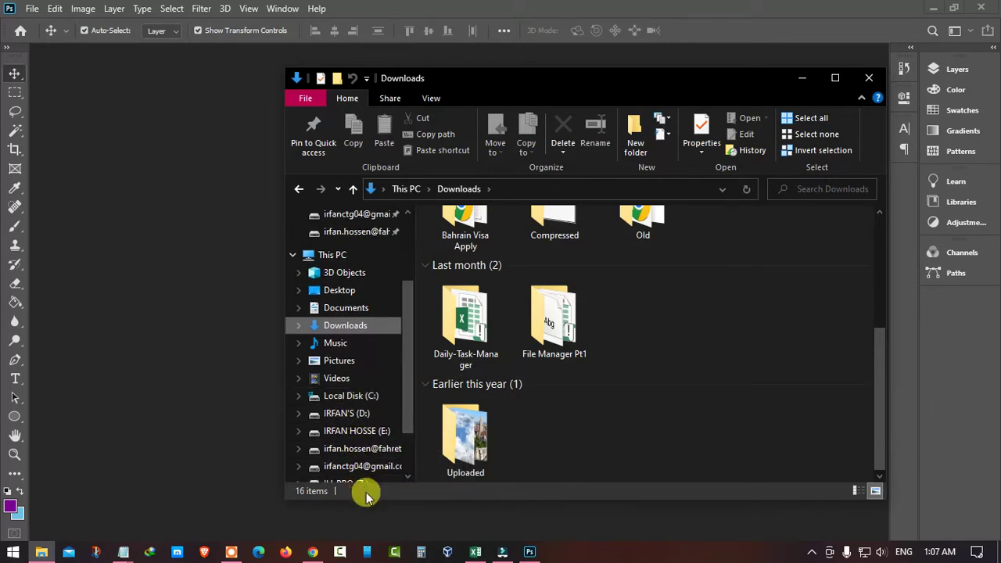
{"action": "scroll", "coordinate": [364, 441], "scroll_direction": "down", "scroll_amount": 1}
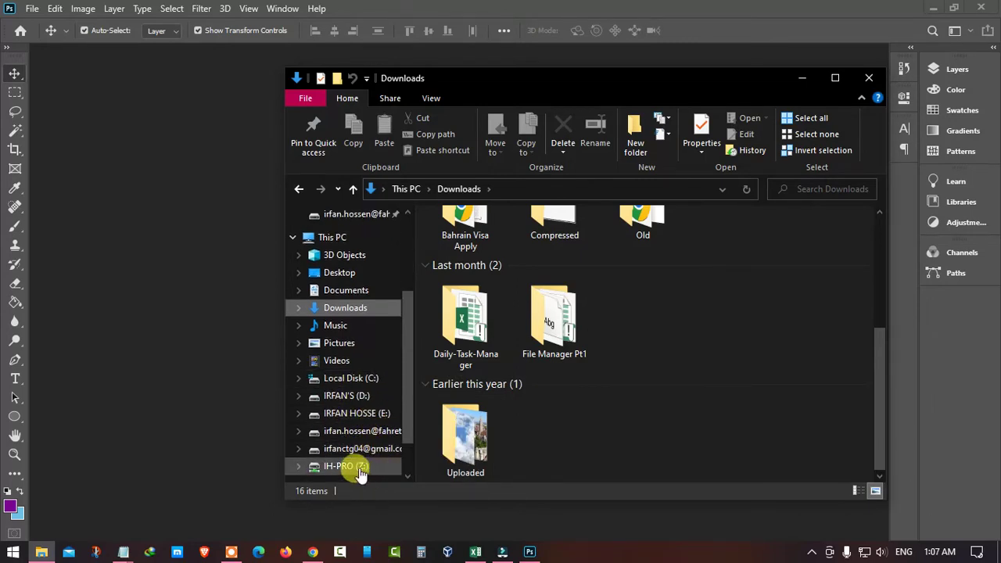
{"action": "left_click", "coordinate": [358, 468]}
{"action": "double_click", "coordinate": [539, 270]}
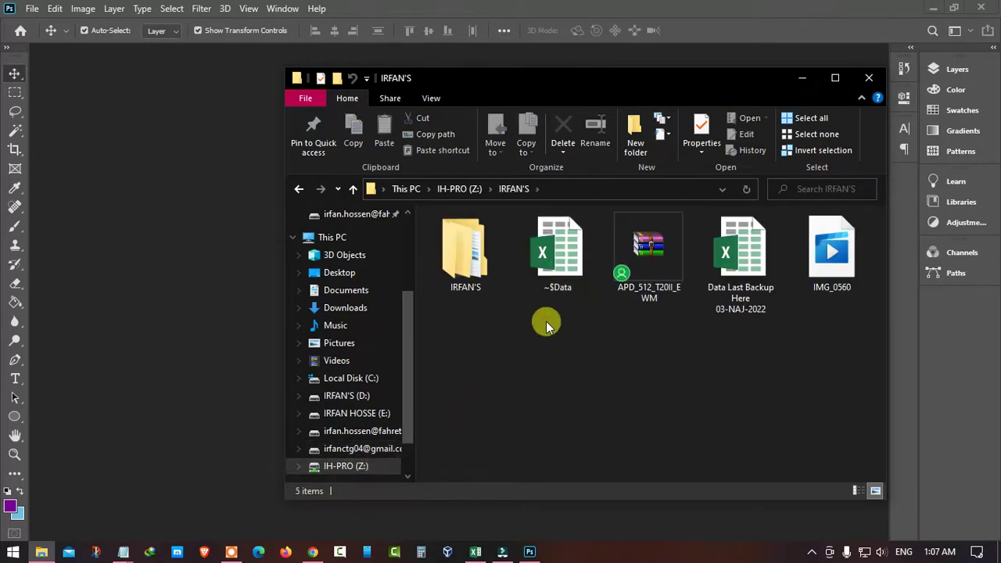
{"action": "double_click", "coordinate": [465, 254]}
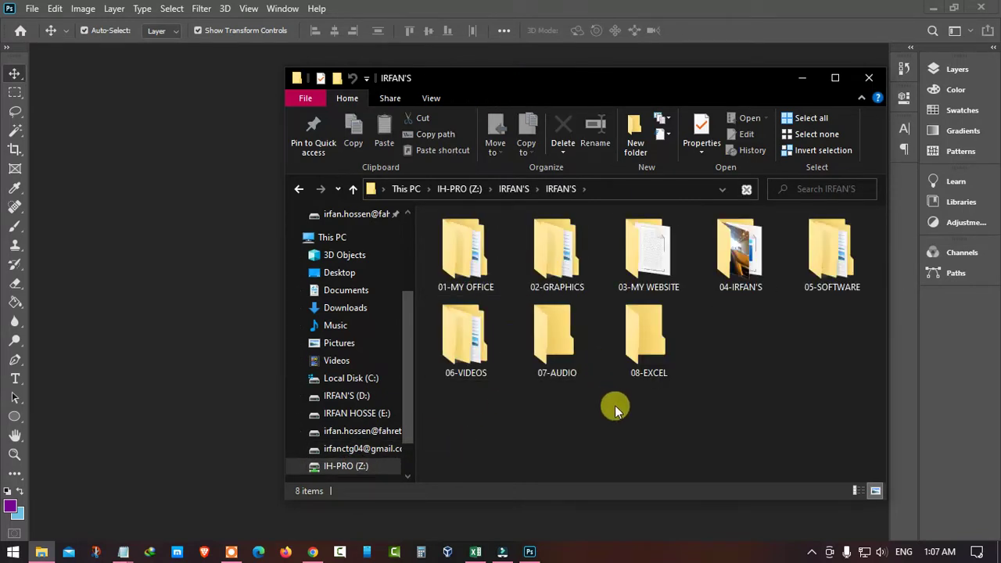
{"action": "double_click", "coordinate": [487, 355]}
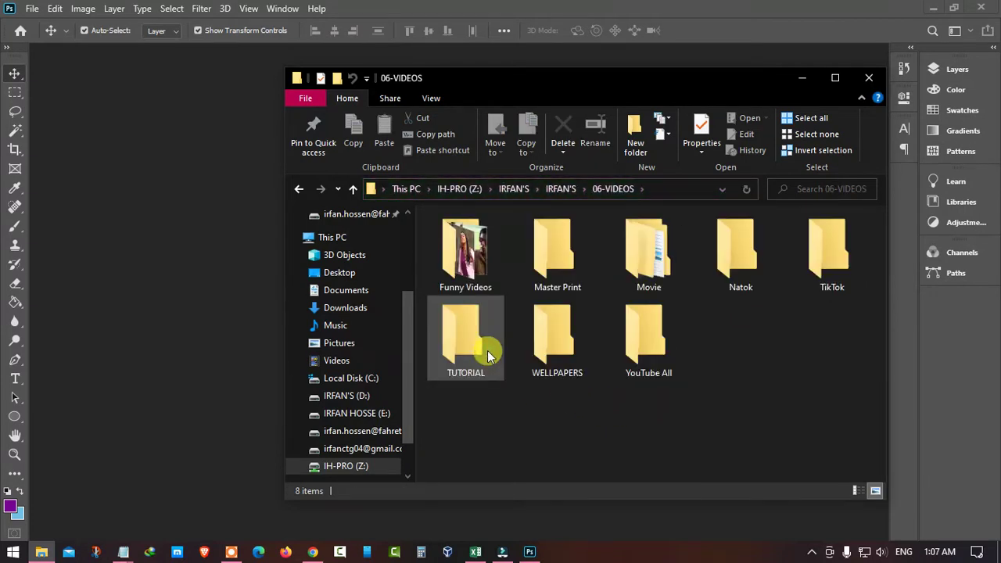
{"action": "double_click", "coordinate": [551, 336]}
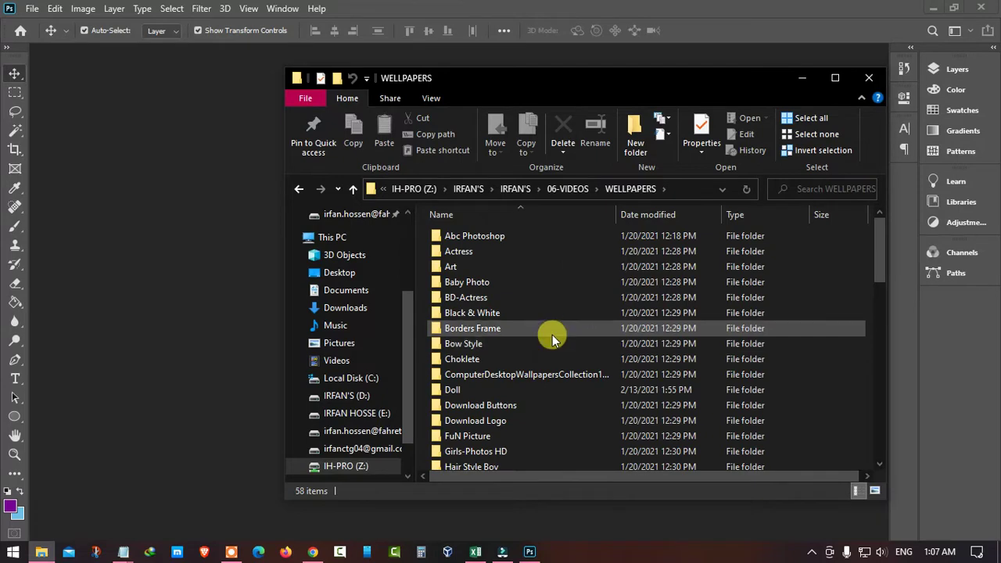
Step: Open the Baby Photo folder in WELLPAPERS and show it as Large icons
{"action": "double_click", "coordinate": [454, 235]}
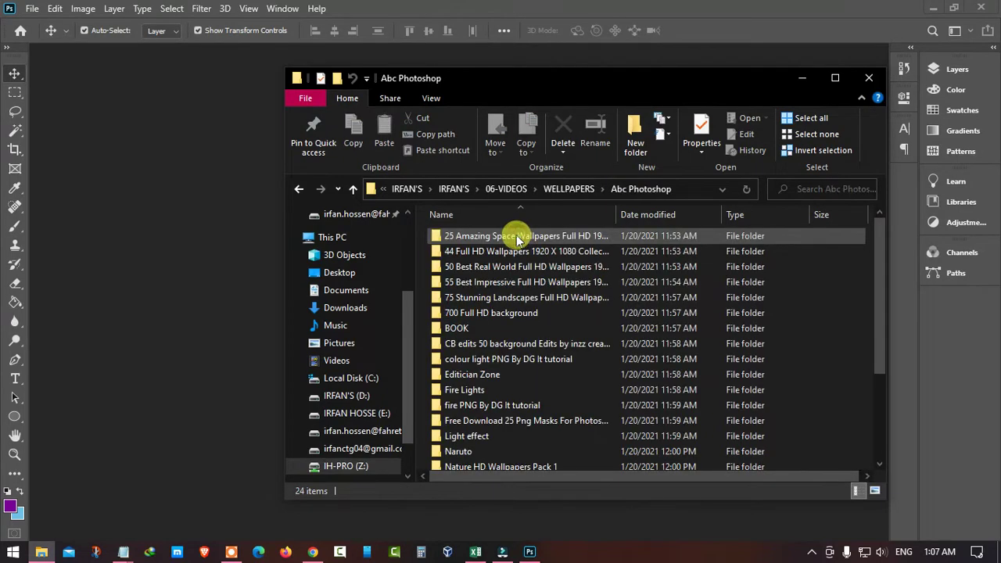
{"action": "left_click", "coordinate": [352, 189]}
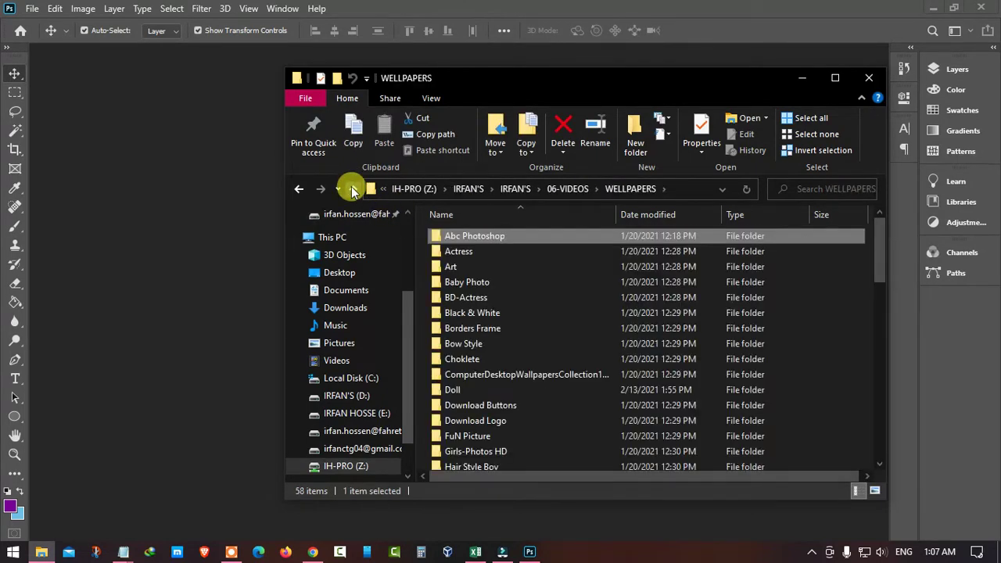
{"action": "double_click", "coordinate": [424, 282]}
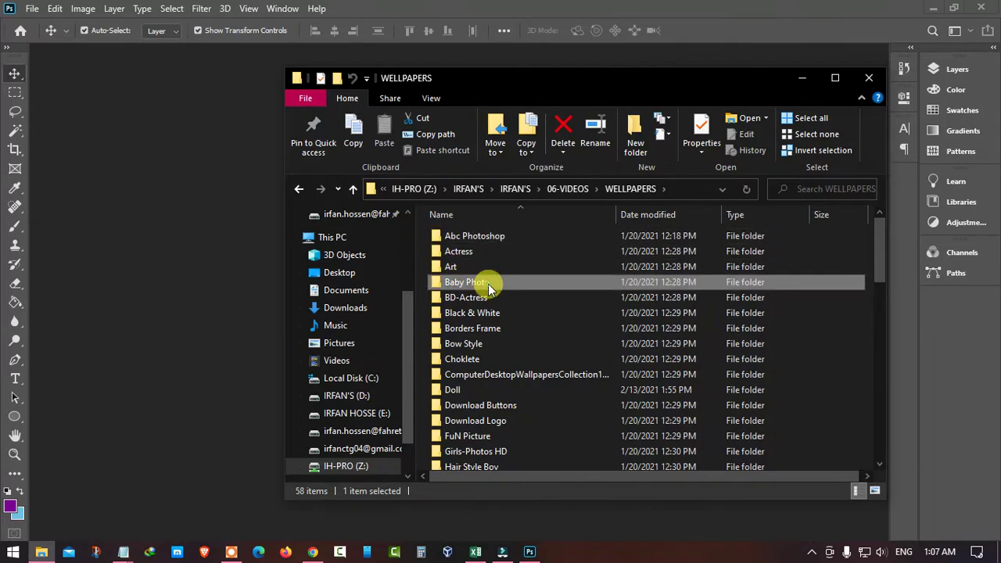
{"action": "left_click", "coordinate": [874, 490]}
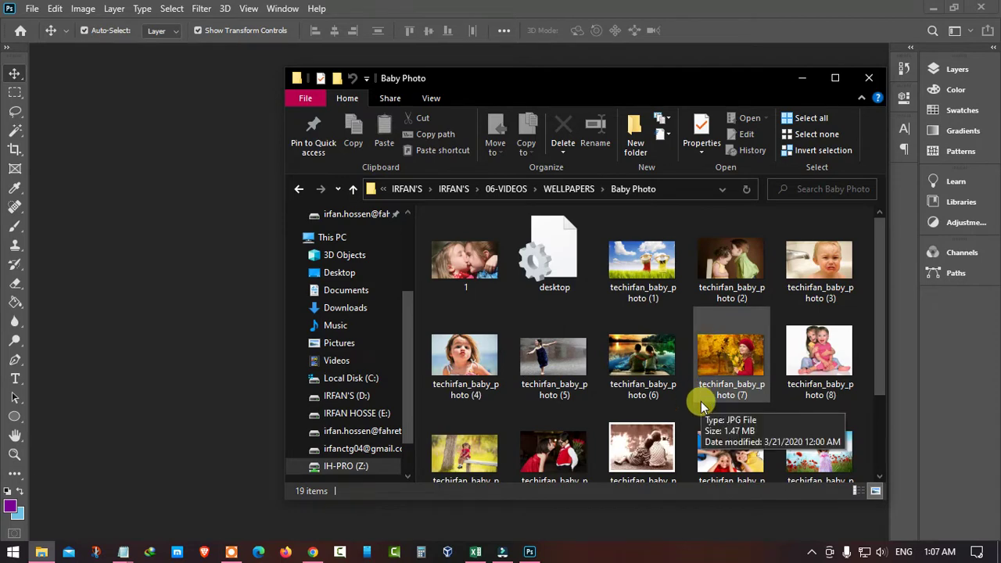
Step: Select the Baby Photo folder's full path, then minimize File Explorer
{"action": "left_click", "coordinate": [805, 80]}
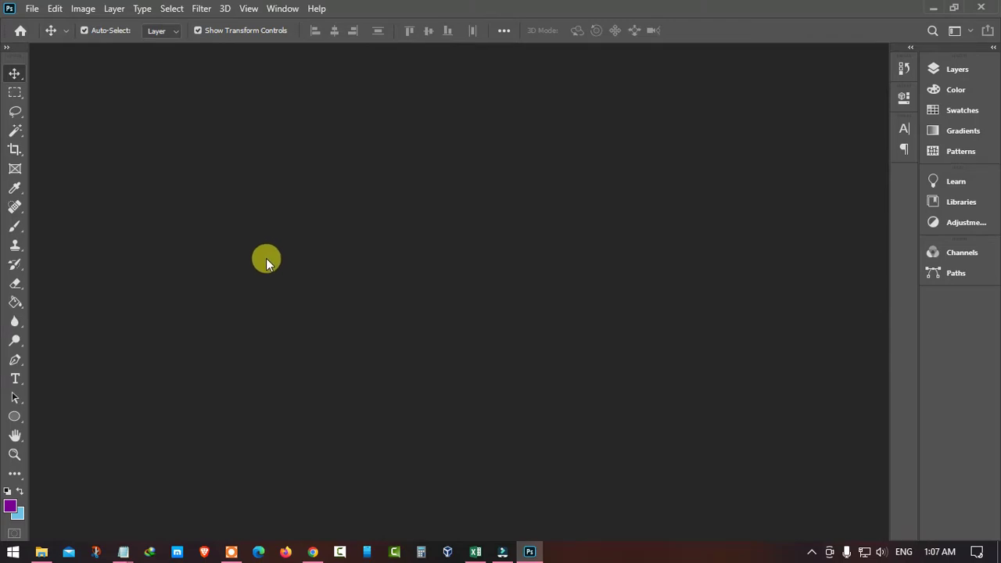
{"action": "left_click", "coordinate": [41, 551]}
{"action": "left_click", "coordinate": [677, 186]}
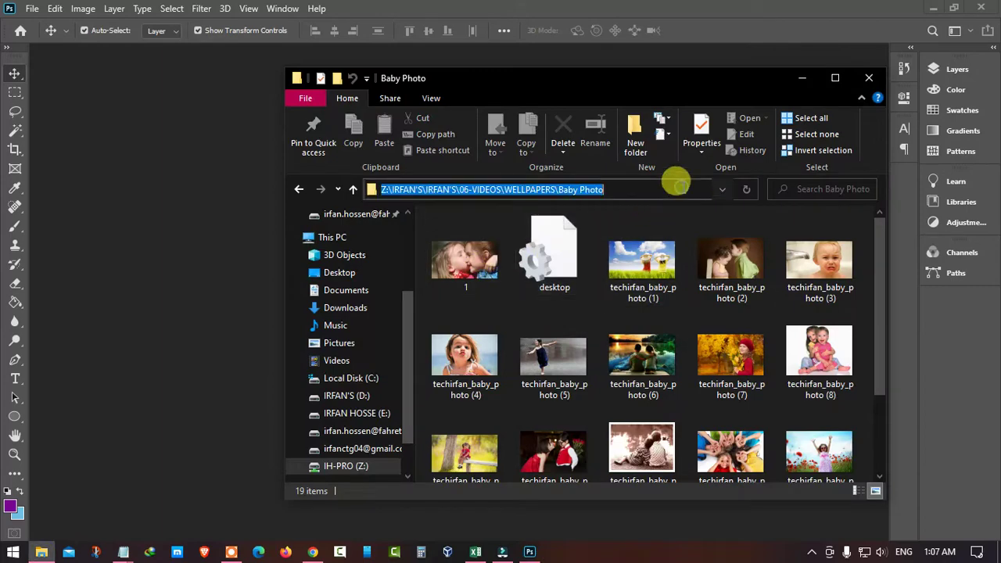
{"action": "left_click", "coordinate": [802, 79]}
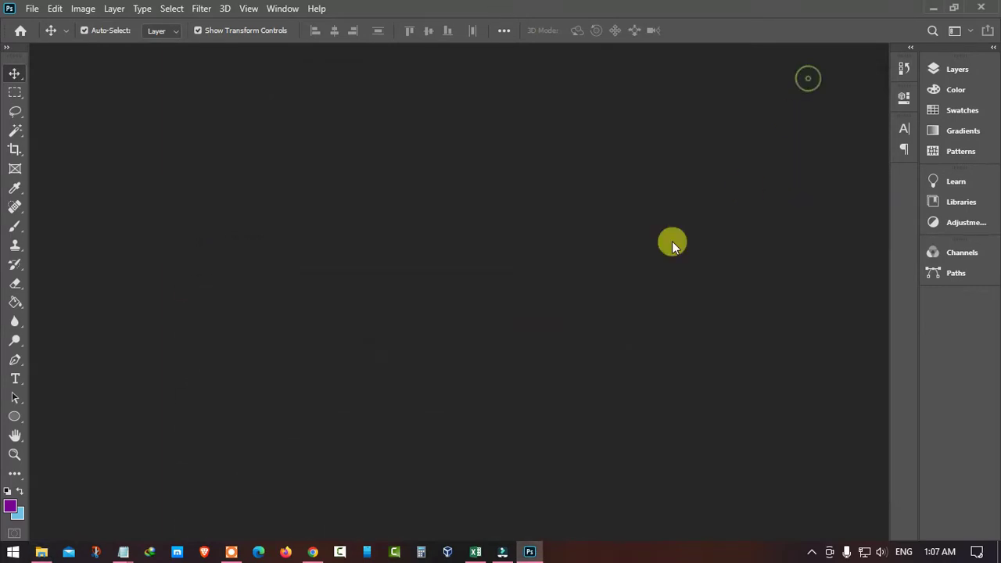
Step: Point Photoshop's Open dialog at the Baby Photo folder path
{"action": "left_click", "coordinate": [34, 14]}
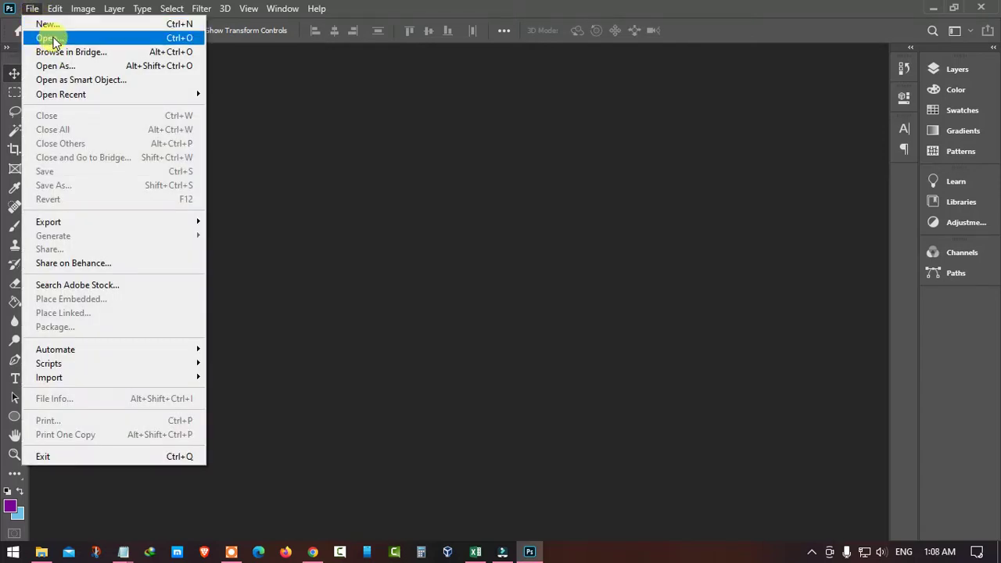
{"action": "left_click", "coordinate": [52, 38]}
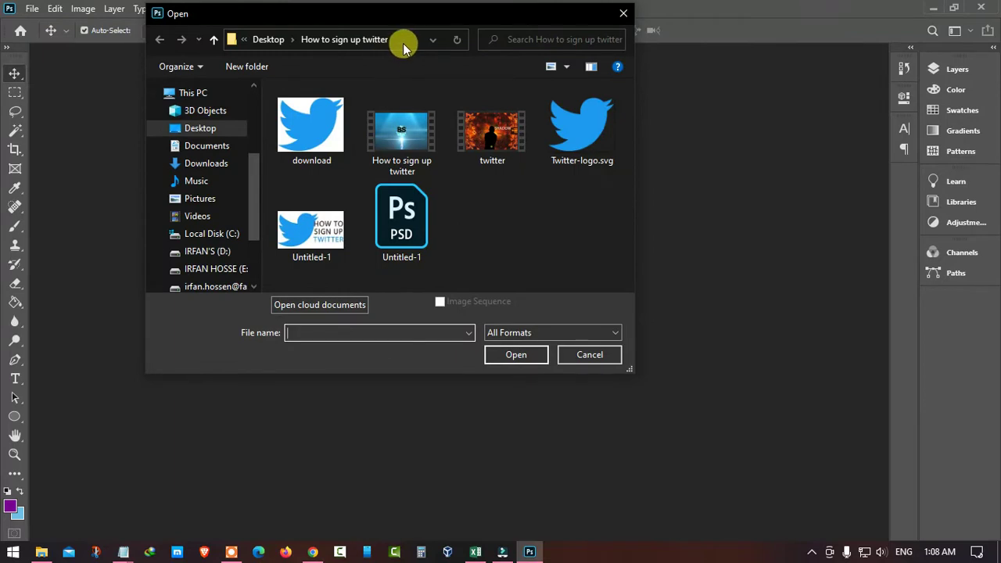
{"action": "left_click", "coordinate": [403, 41]}
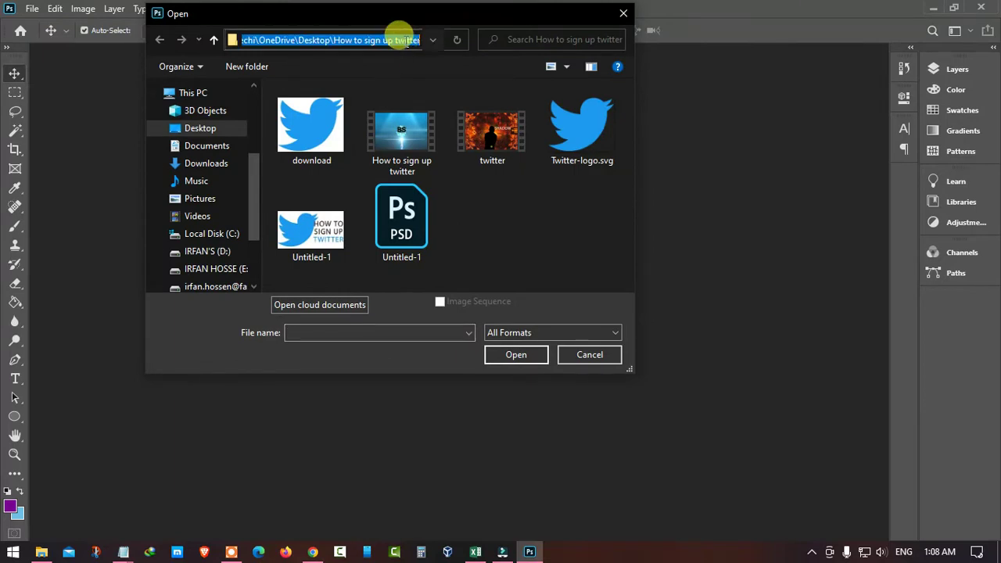
{"action": "key", "text": "ctrl+v"}
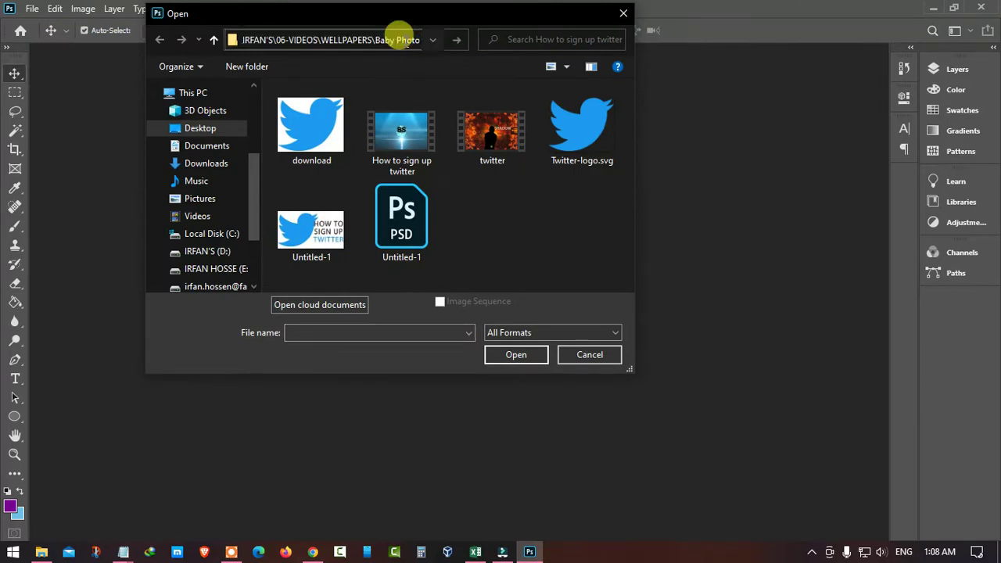
{"action": "left_click", "coordinate": [455, 39]}
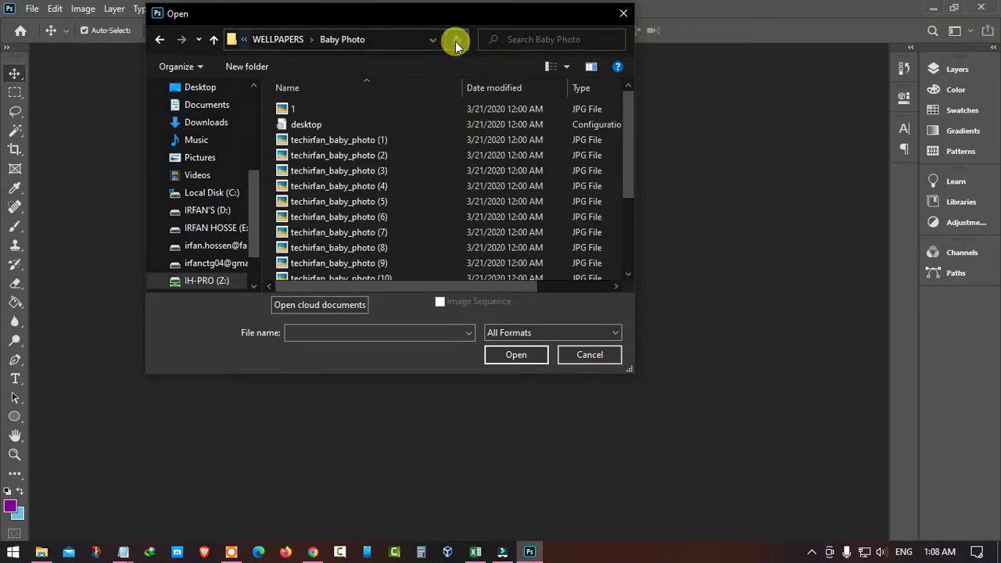
Step: Show Large icons and open techirfan_baby_photo (6).jpg
{"action": "left_click", "coordinate": [569, 72]}
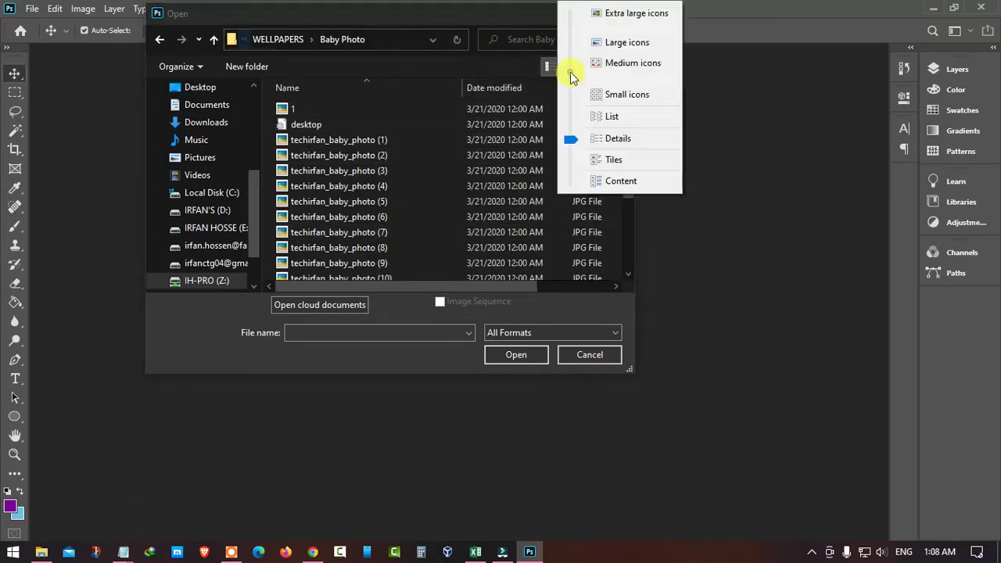
{"action": "left_click", "coordinate": [608, 40]}
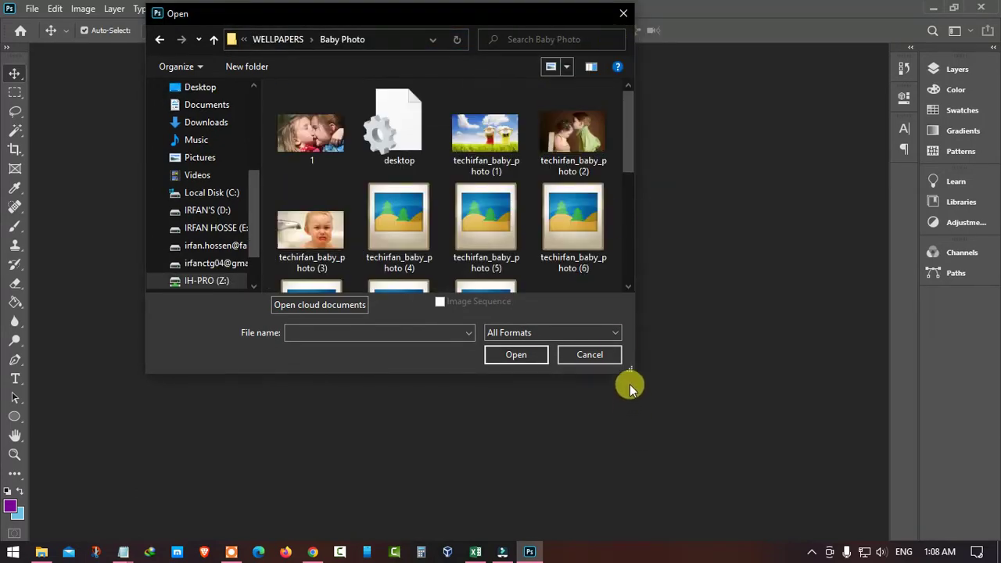
{"action": "left_click_drag", "start_coordinate": [630, 369], "coordinate": [806, 443]}
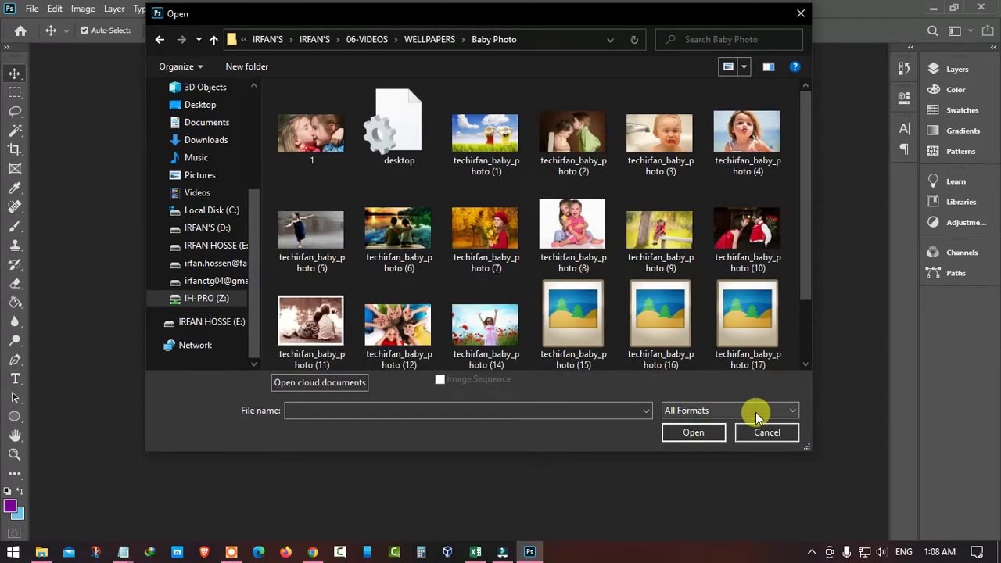
{"action": "left_click", "coordinate": [404, 219]}
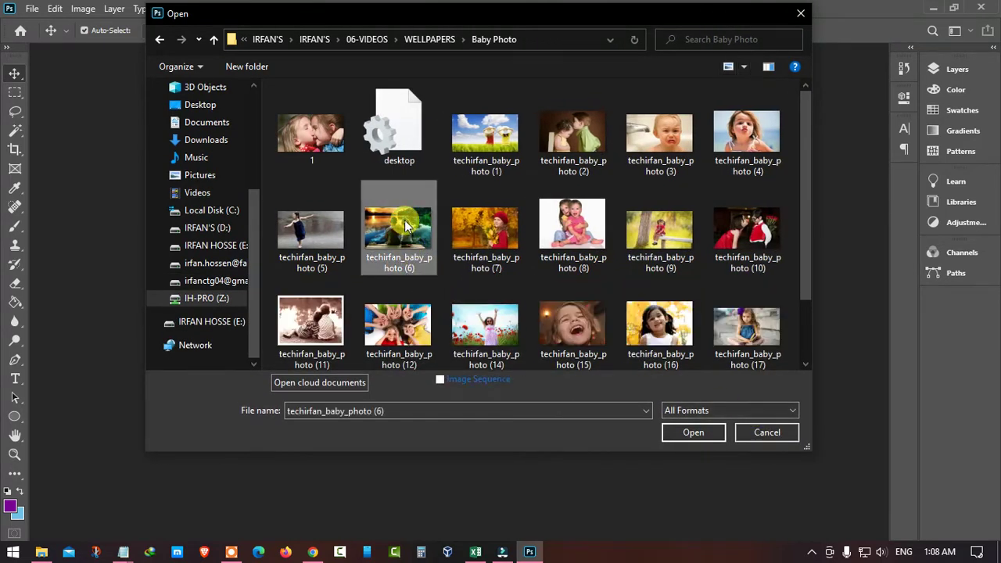
{"action": "left_click", "coordinate": [687, 431]}
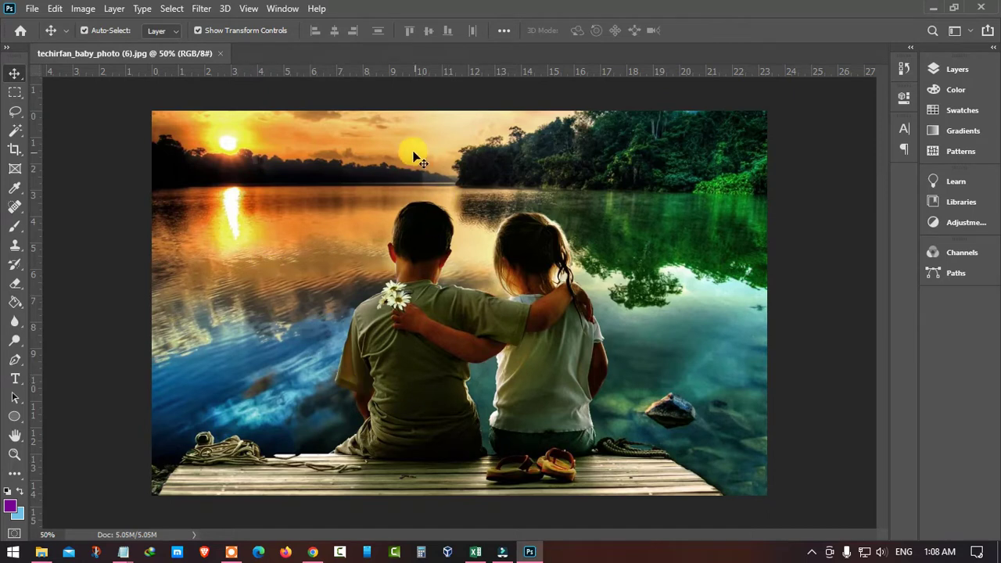
{"action": "left_click", "coordinate": [222, 54]}
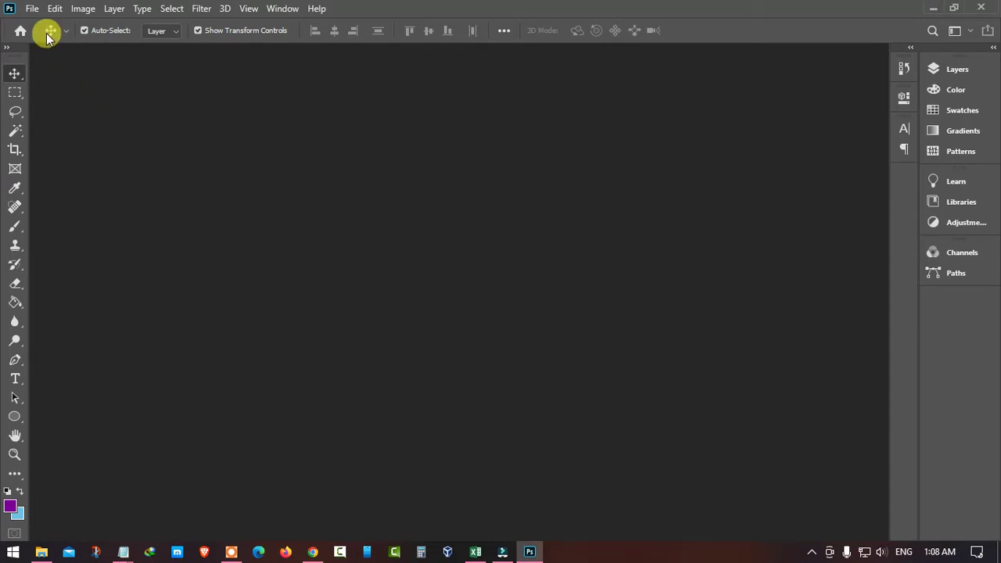
{"action": "left_click", "coordinate": [33, 11]}
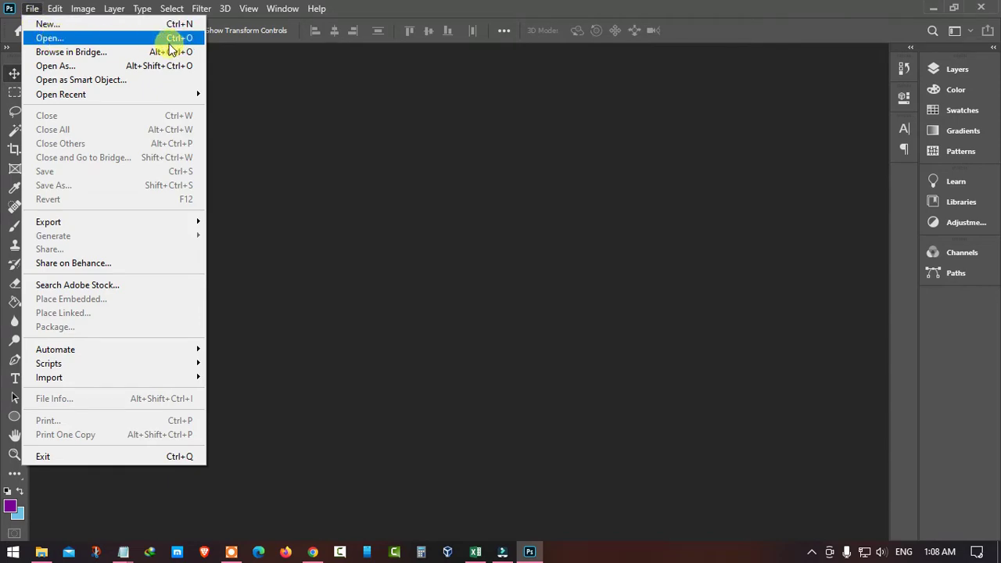
{"action": "left_click", "coordinate": [128, 38]}
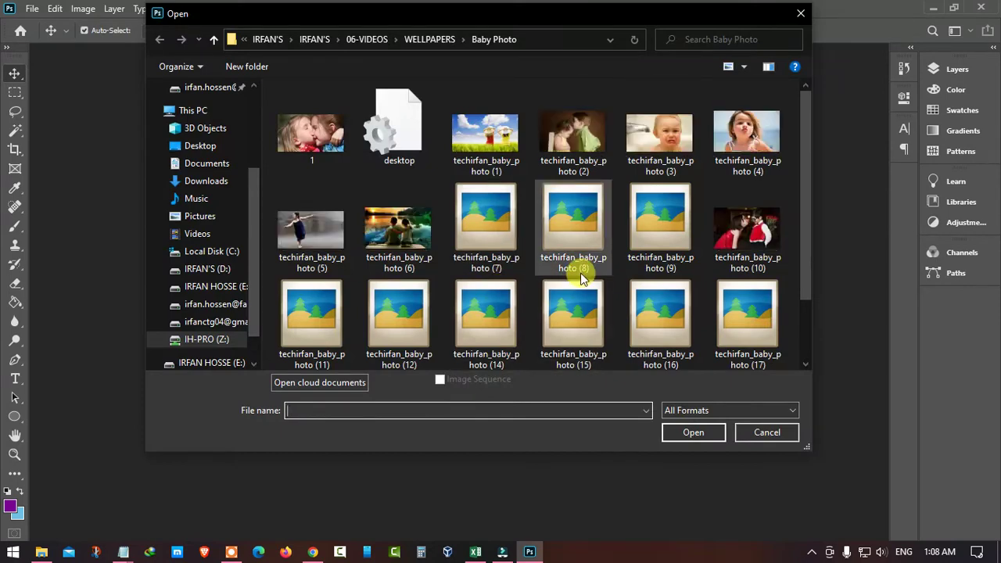
{"action": "left_click", "coordinate": [404, 237]}
{"action": "left_click", "coordinate": [691, 434]}
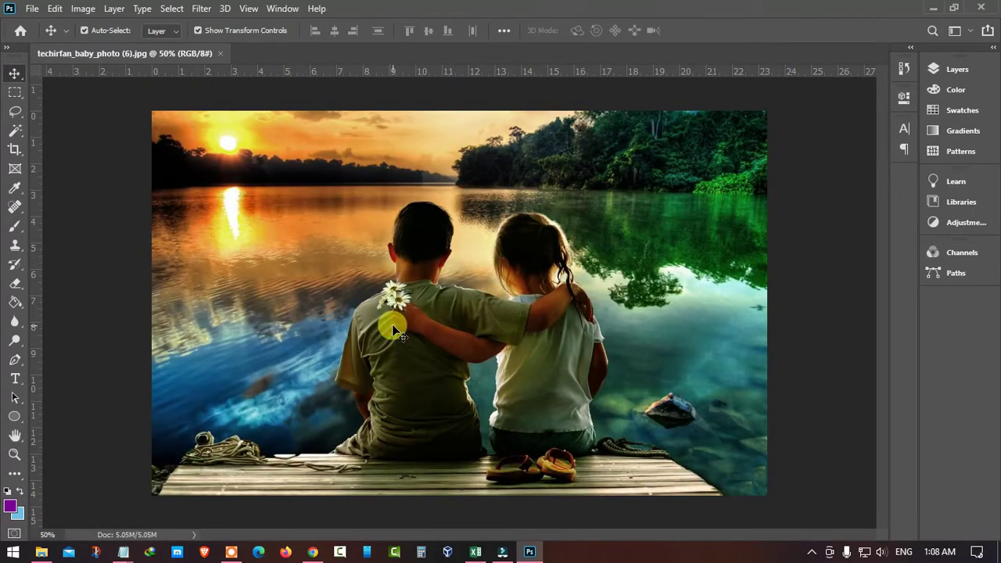
{"action": "key", "text": "ctrl+minus"}
{"action": "key", "text": "ctrl+minus"}
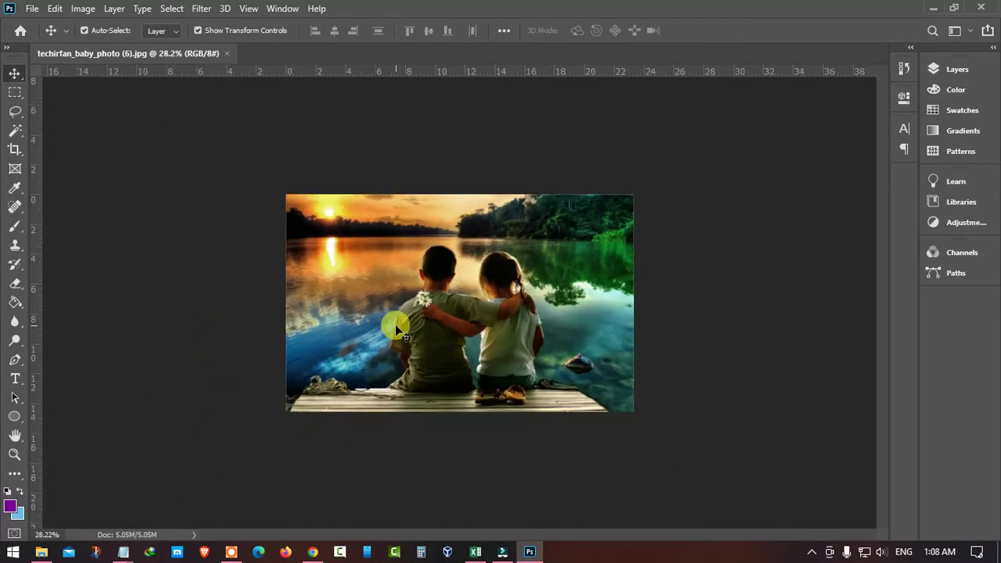
{"action": "key", "text": "ctrl+plus"}
{"action": "key", "text": "ctrl+plus"}
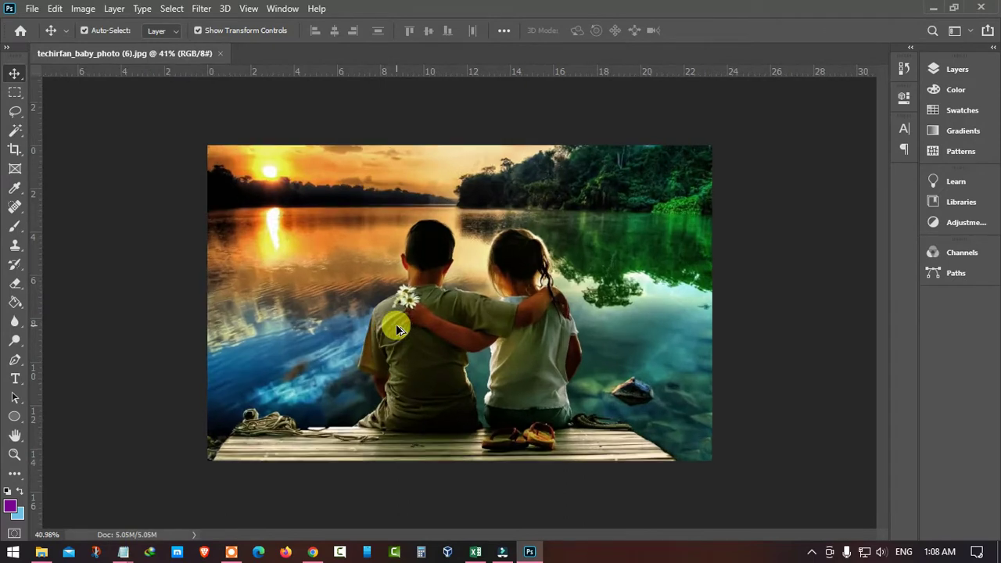
{"action": "scroll", "coordinate": [395, 324], "scroll_direction": "down", "scroll_amount": 1}
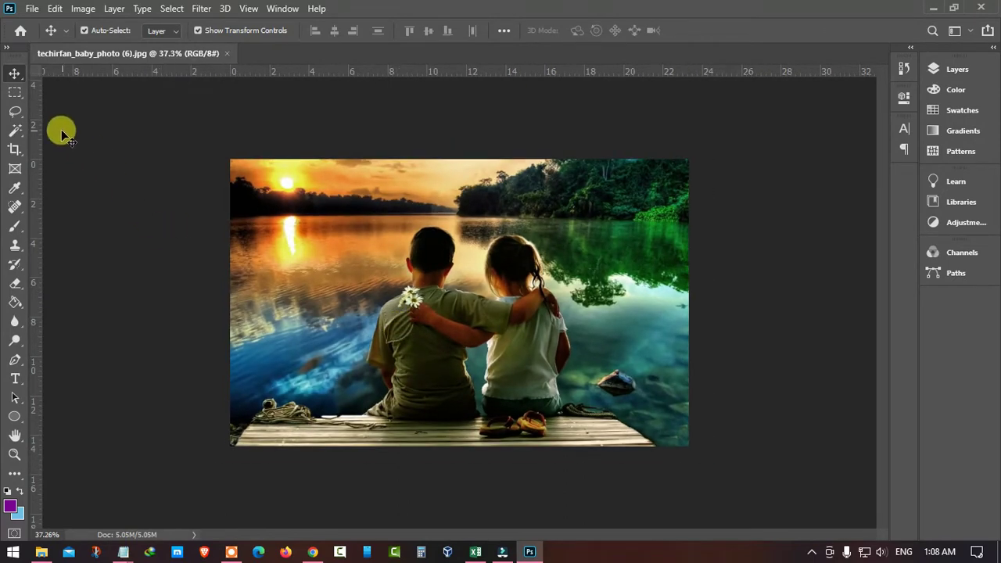
Step: Crop the photo tightly around the two children on the dock, trimming sky and outer edges
{"action": "left_click", "coordinate": [15, 150]}
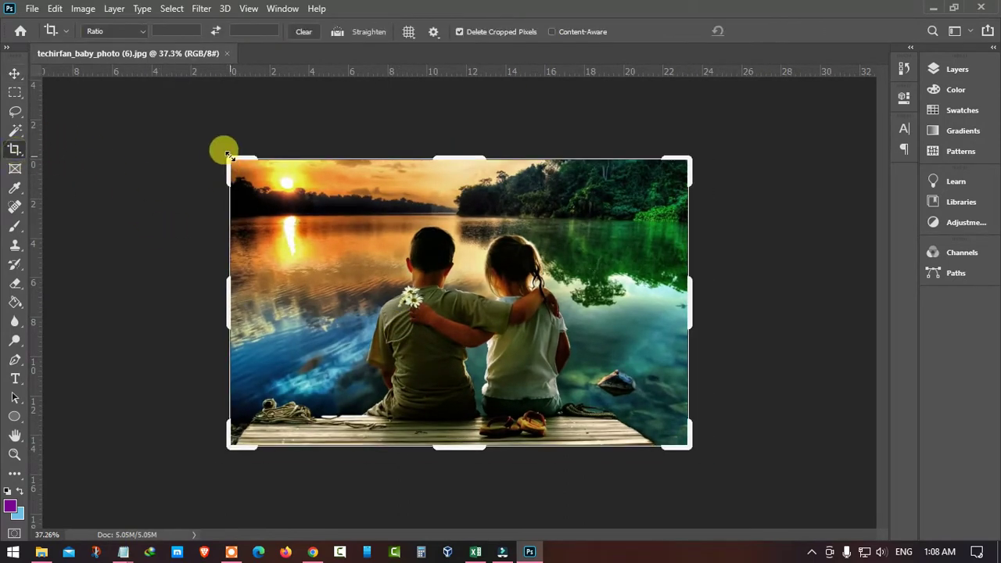
{"action": "left_click_drag", "start_coordinate": [226, 154], "coordinate": [266, 178]}
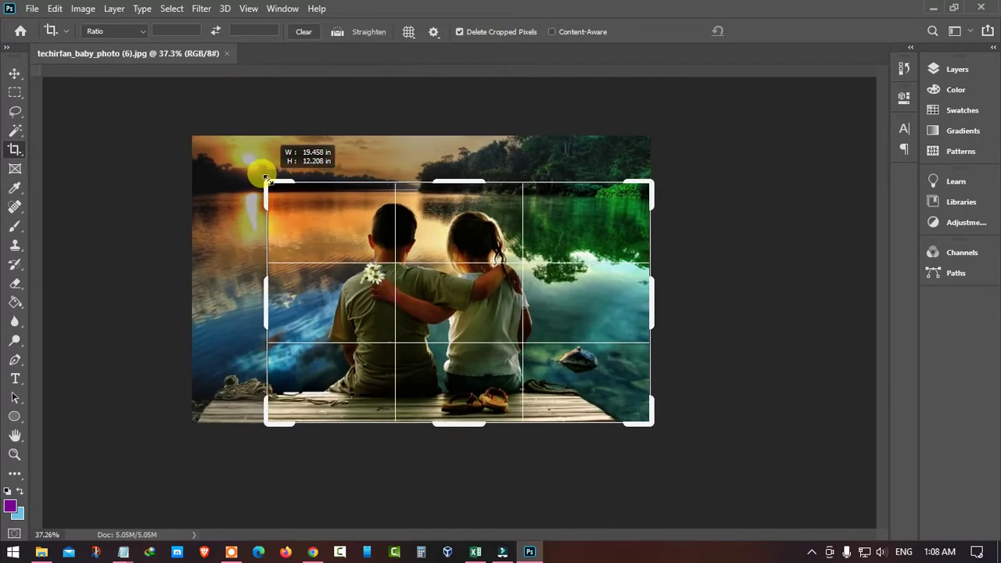
{"action": "left_click_drag", "start_coordinate": [652, 421], "coordinate": [626, 415]}
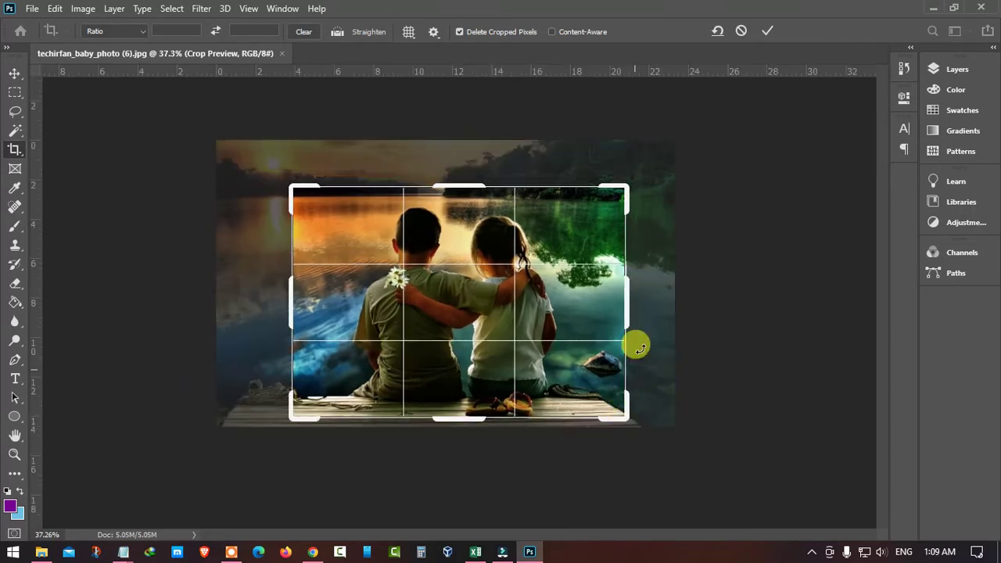
{"action": "left_click", "coordinate": [765, 30]}
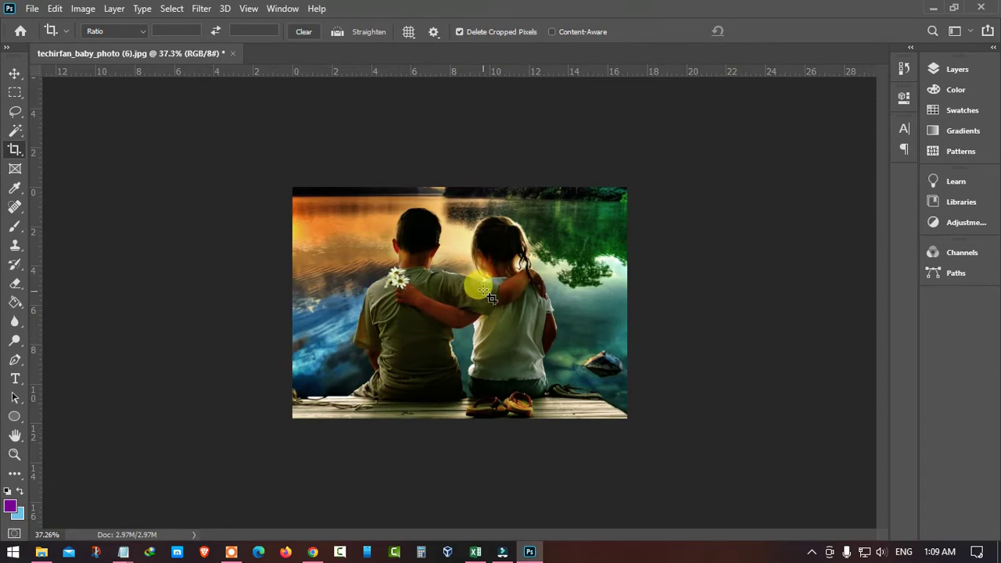
{"action": "scroll", "coordinate": [480, 286], "scroll_direction": "up", "scroll_amount": 5}
{"action": "scroll", "coordinate": [482, 285], "scroll_direction": "down", "scroll_amount": 3}
{"action": "scroll", "coordinate": [482, 286], "scroll_direction": "down", "scroll_amount": 1}
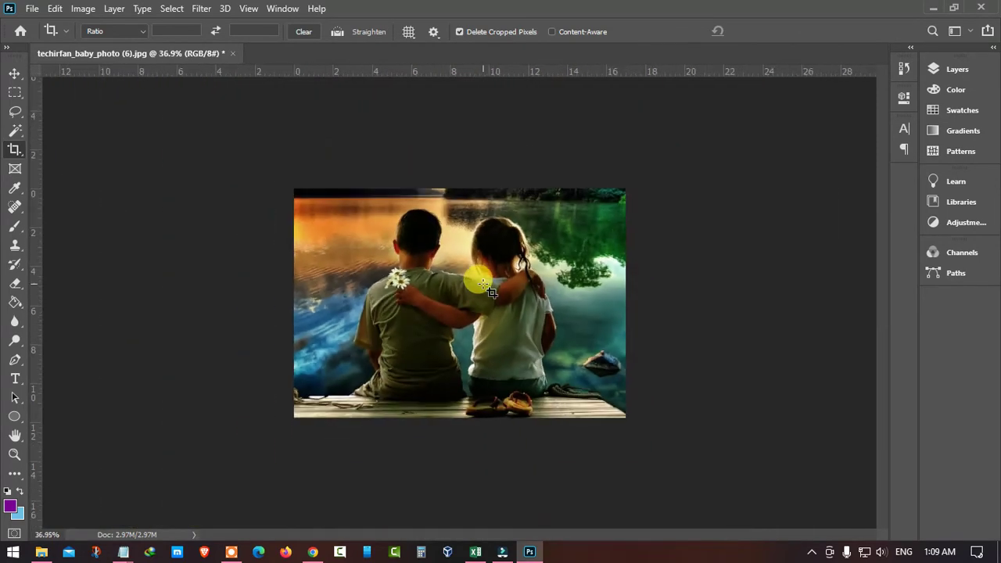
{"action": "scroll", "coordinate": [482, 285], "scroll_direction": "up", "scroll_amount": 1}
{"action": "scroll", "coordinate": [490, 292], "scroll_direction": "down", "scroll_amount": 1}
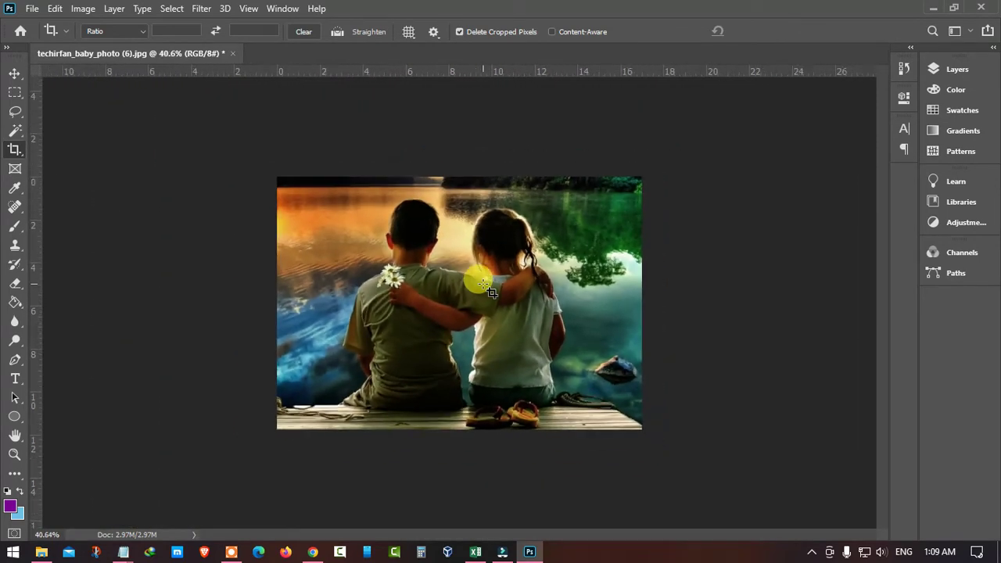
Step: Brighten the photo with Curves by raising the curve midpoint
{"action": "key", "text": "ctrl+m"}
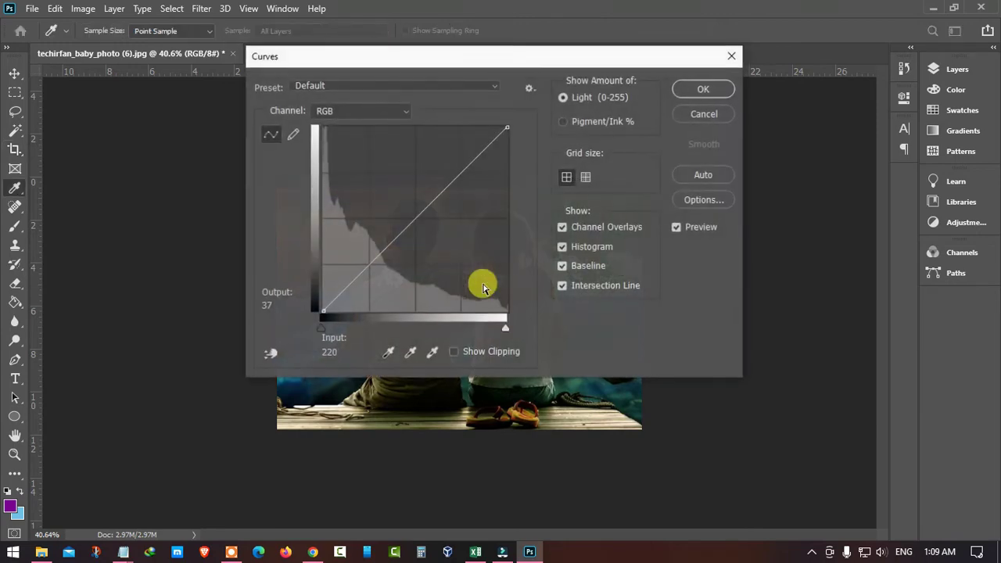
{"action": "mouse_move", "coordinate": [461, 59]}
{"action": "left_mouse_down"}
{"action": "mouse_move", "coordinate": [786, 211]}
{"action": "mouse_move", "coordinate": [779, 158]}
{"action": "left_mouse_up"}
{"action": "left_click_drag", "start_coordinate": [727, 316], "coordinate": [718, 307]}
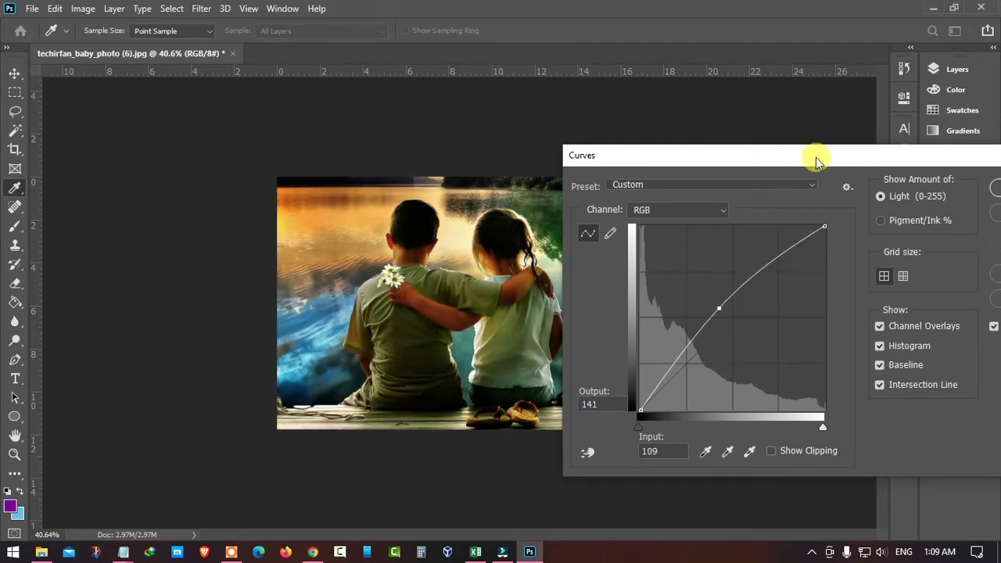
{"action": "left_click_drag", "start_coordinate": [815, 157], "coordinate": [670, 170]}
{"action": "left_click", "coordinate": [826, 197]}
{"action": "key", "text": "c"}
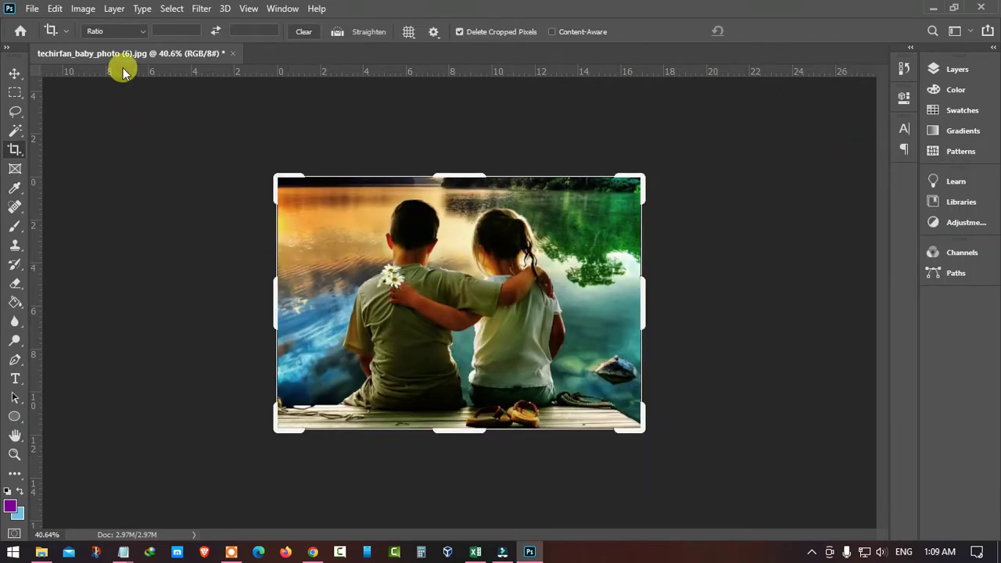
Step: Apply Auto Brightness/Contrast (Brightness 31, Contrast -20) to the photo
{"action": "left_click", "coordinate": [83, 8]}
{"action": "mouse_move", "coordinate": [106, 46]}
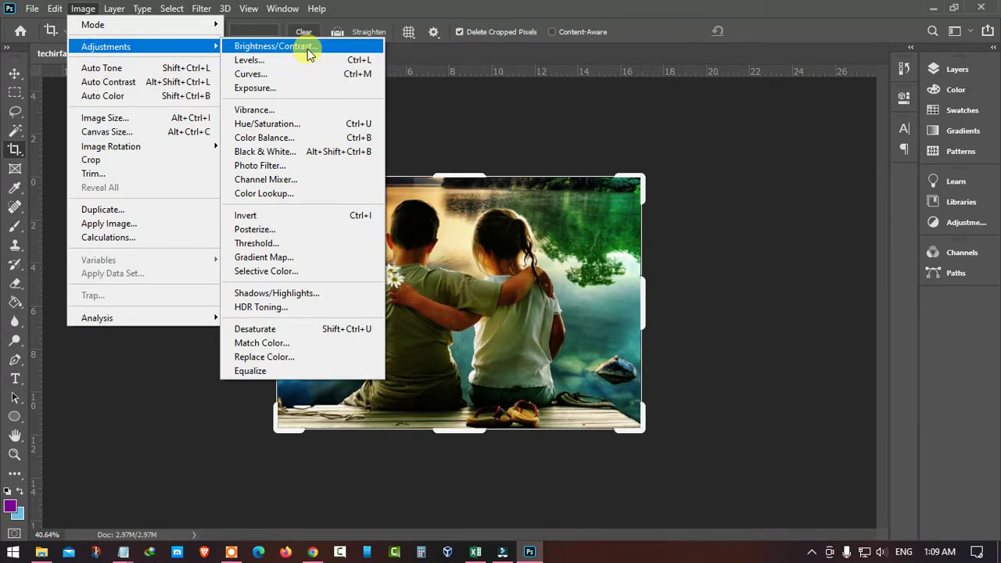
{"action": "left_click", "coordinate": [304, 47]}
{"action": "mouse_move", "coordinate": [577, 125]}
{"action": "left_mouse_down"}
{"action": "mouse_move", "coordinate": [764, 113]}
{"action": "mouse_move", "coordinate": [830, 122]}
{"action": "left_mouse_up"}
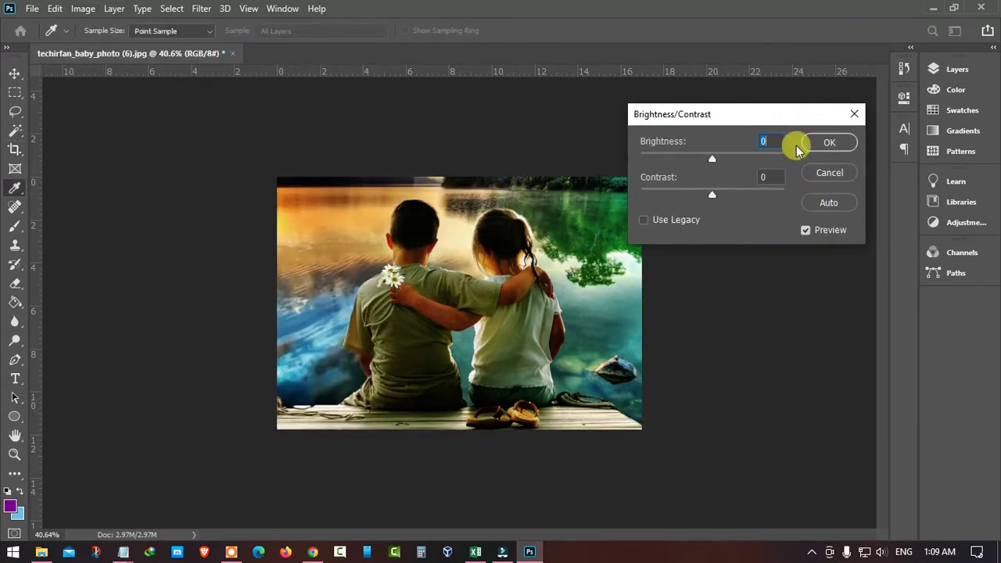
{"action": "left_click", "coordinate": [828, 202]}
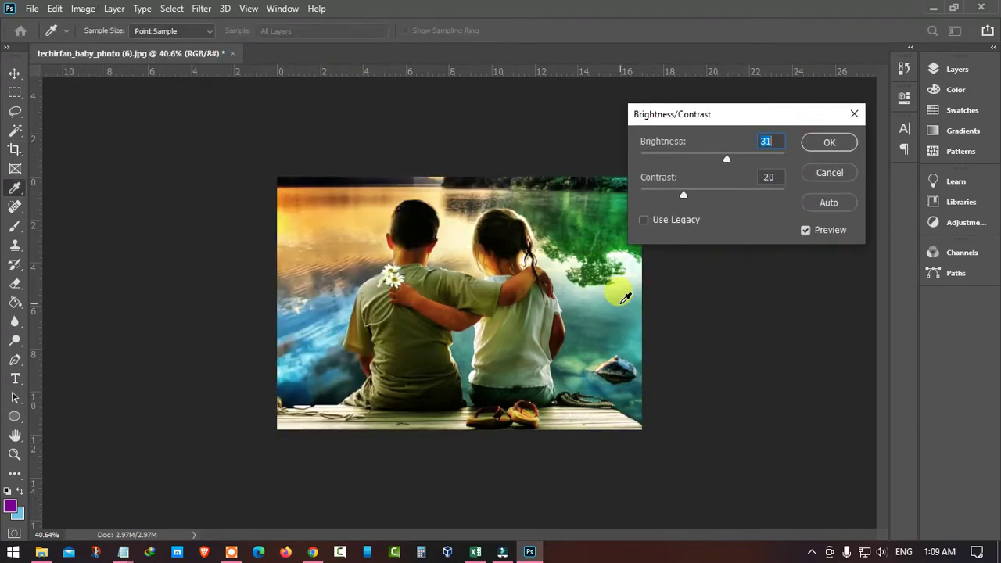
{"action": "left_click", "coordinate": [822, 143]}
{"action": "key", "text": "c"}
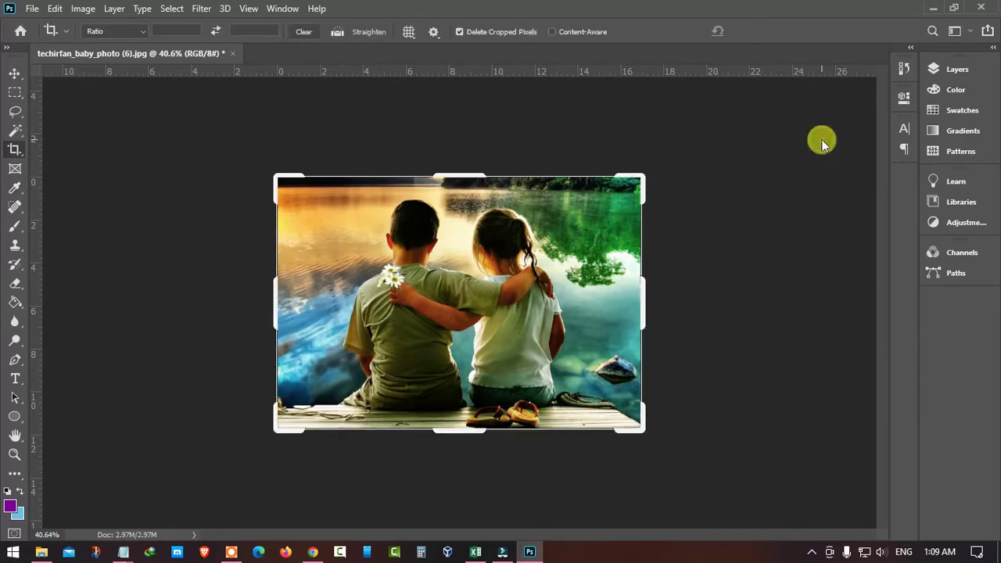
{"action": "left_click", "coordinate": [11, 75]}
Step: Save the photo as Test.jpg in Baby Photo at JPEG quality 12, then close it
{"action": "left_click", "coordinate": [32, 9]}
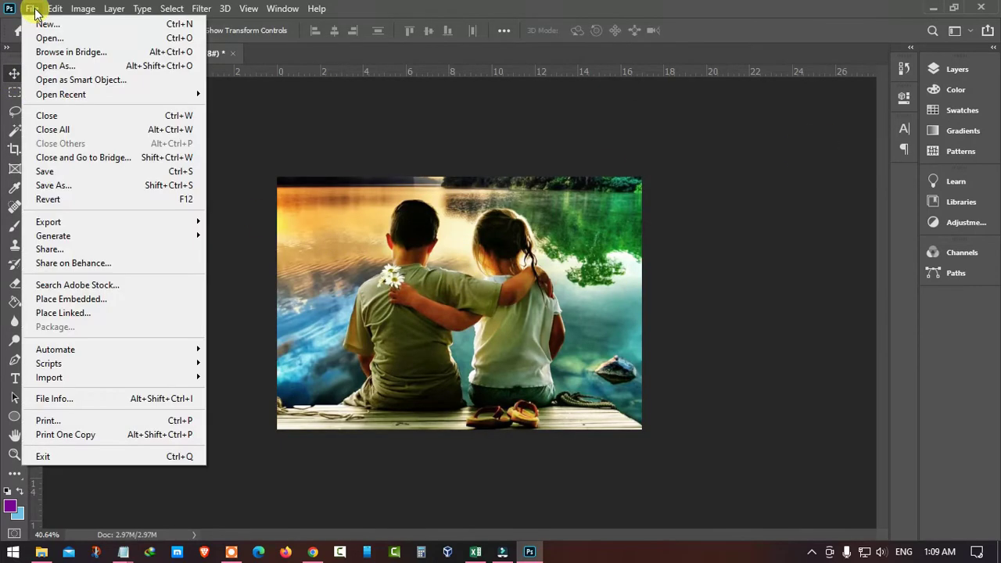
{"action": "left_click", "coordinate": [55, 187]}
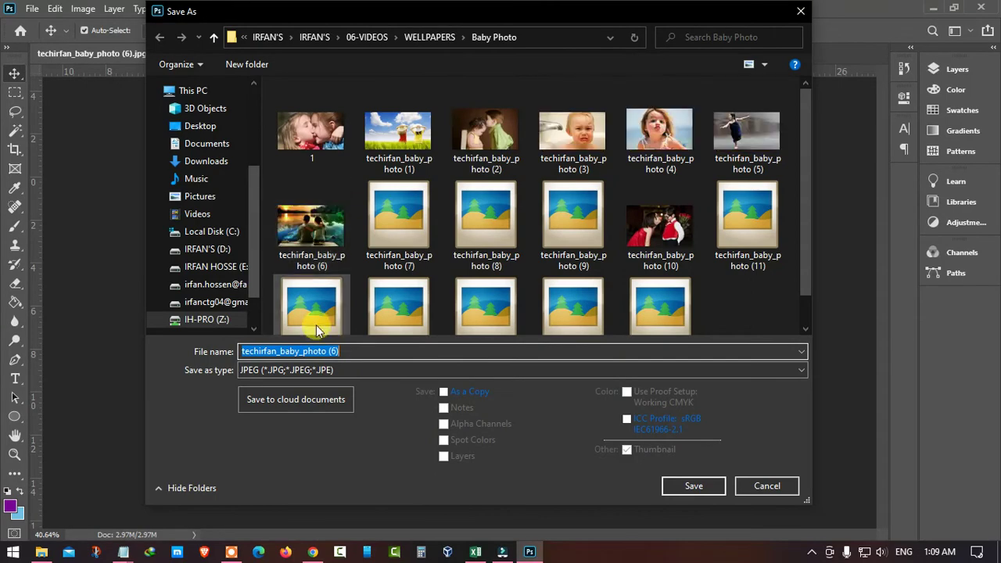
{"action": "left_click", "coordinate": [352, 349]}
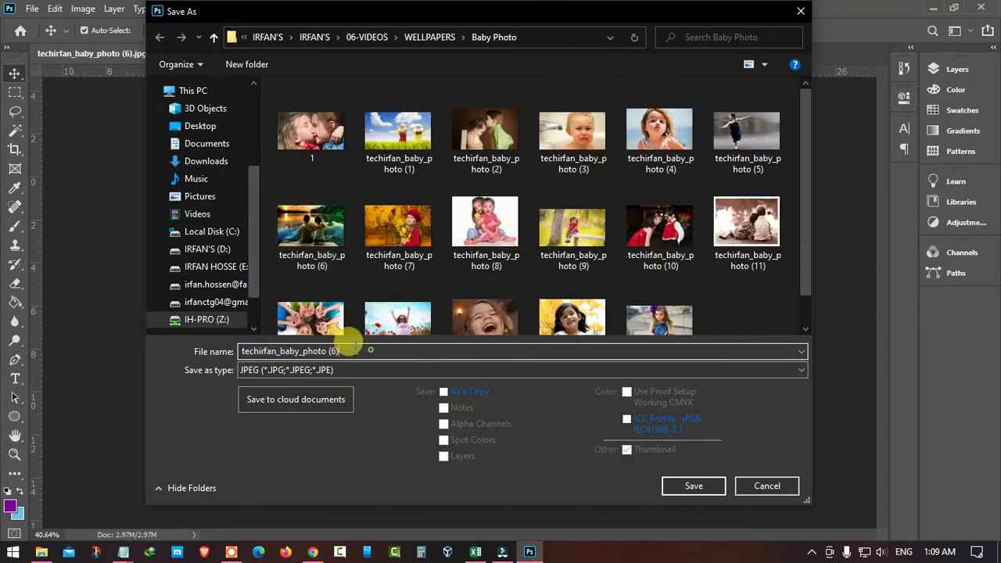
{"action": "left_click", "coordinate": [208, 344]}
{"action": "type", "text": "T"}
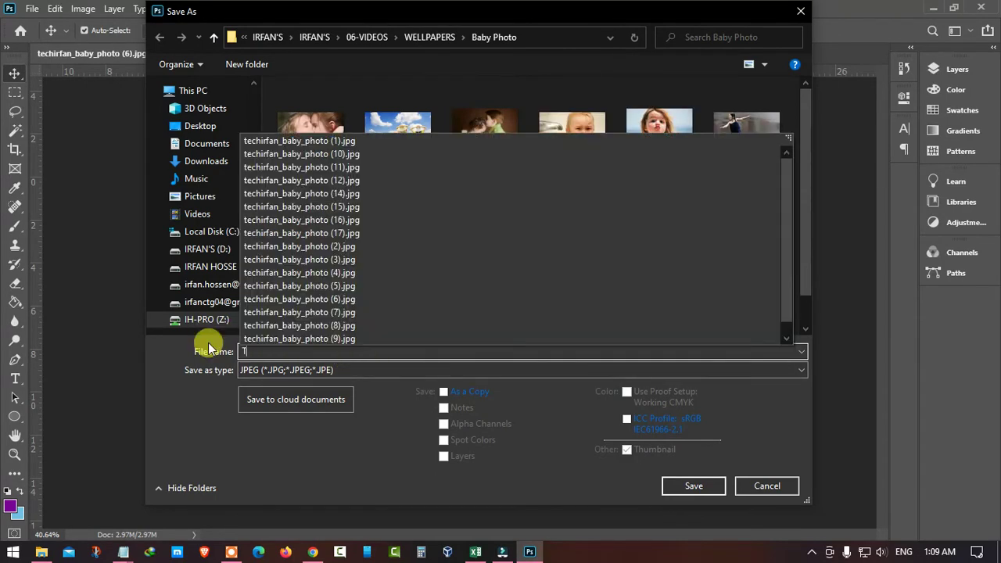
{"action": "type", "text": "est"}
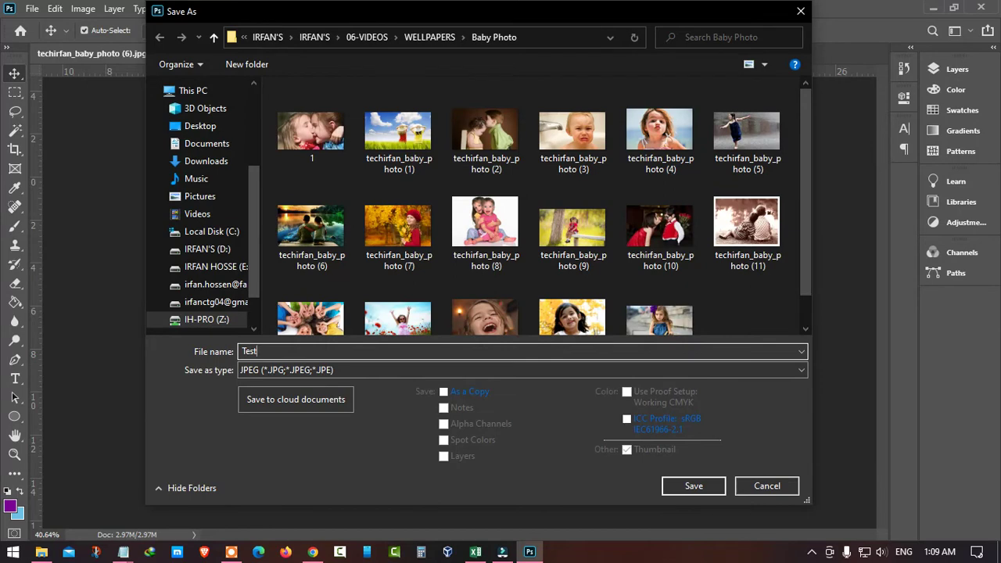
{"action": "left_click", "coordinate": [705, 486]}
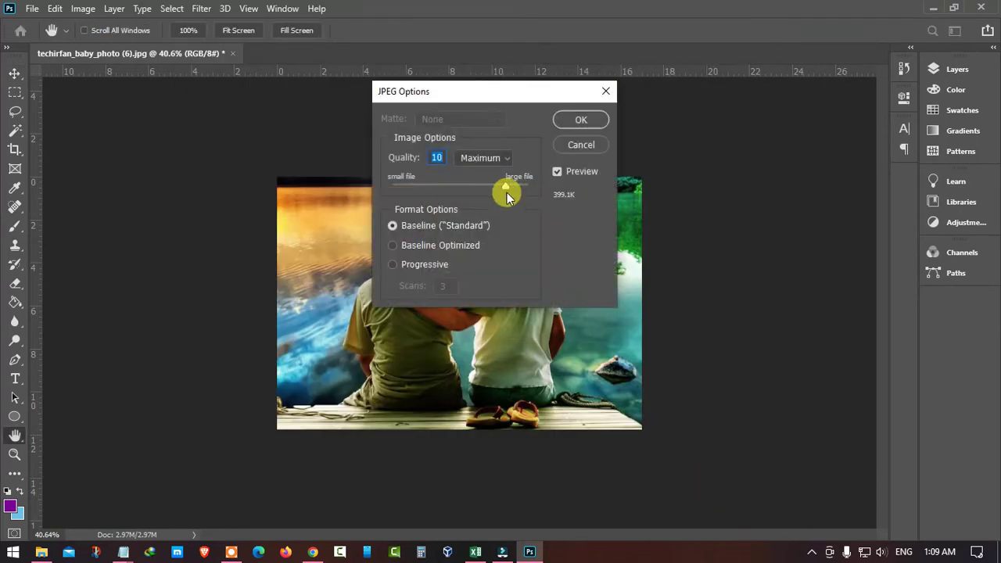
{"action": "left_click_drag", "start_coordinate": [505, 187], "coordinate": [529, 190]}
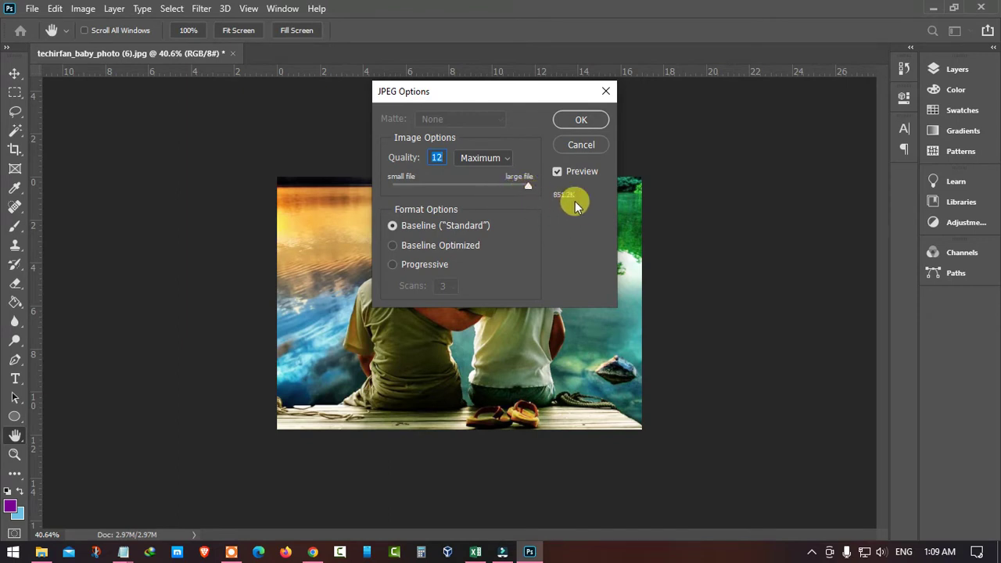
{"action": "left_click", "coordinate": [578, 122]}
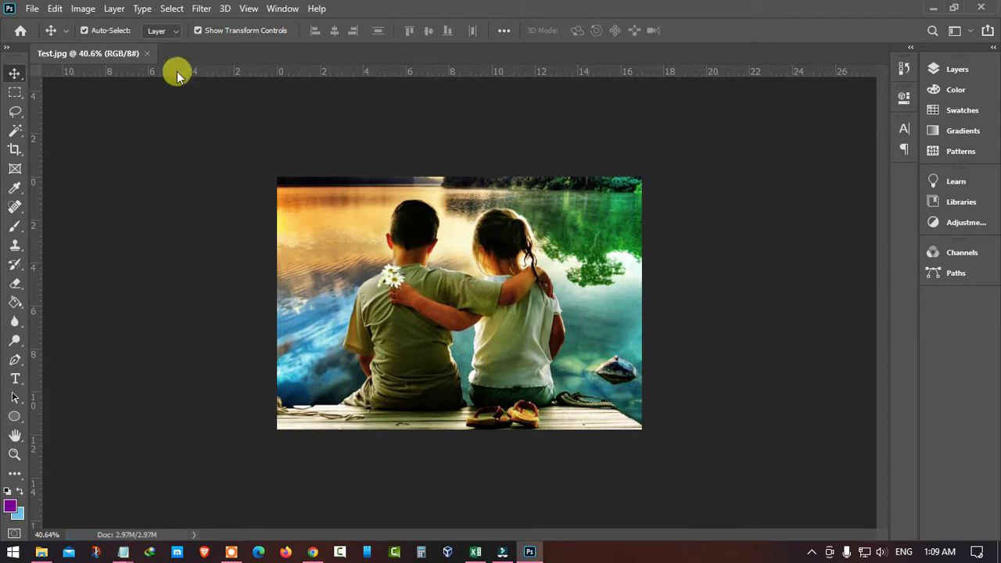
{"action": "left_click", "coordinate": [149, 55]}
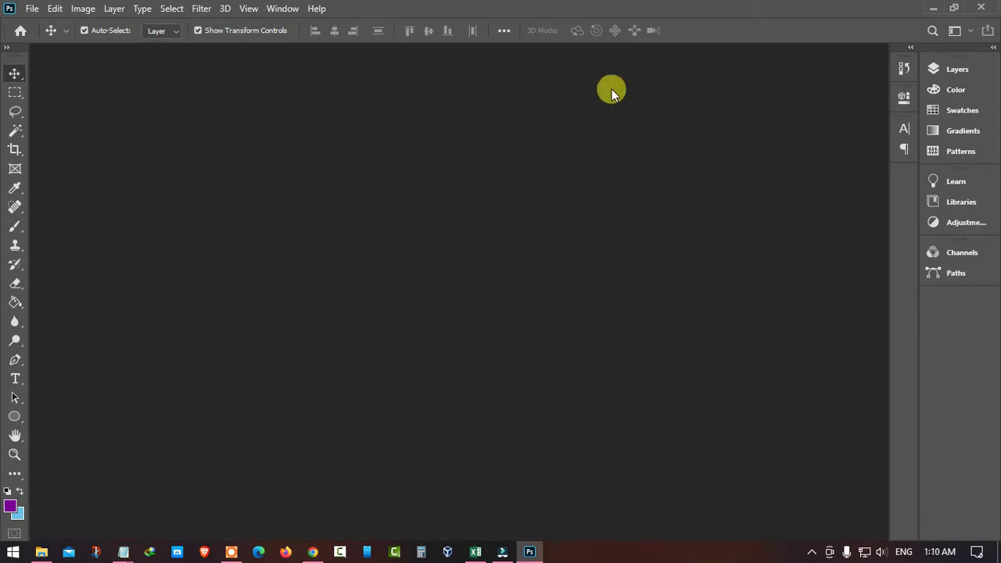
Step: Preview the saved Test.jpg (848 KB) from the refreshed Baby Photo folder, then minimize Explorer
{"action": "left_click", "coordinate": [935, 11]}
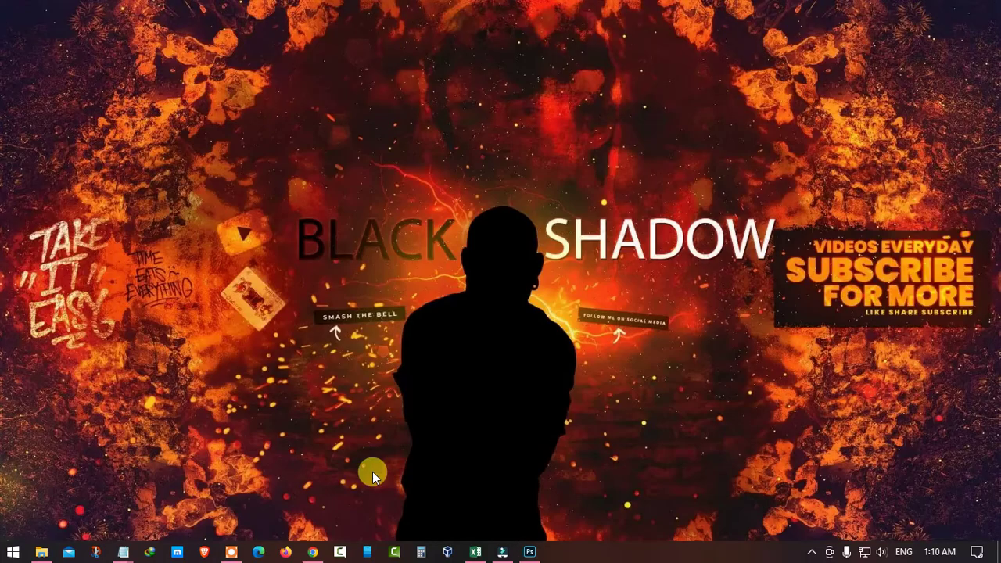
{"action": "left_click", "coordinate": [41, 551]}
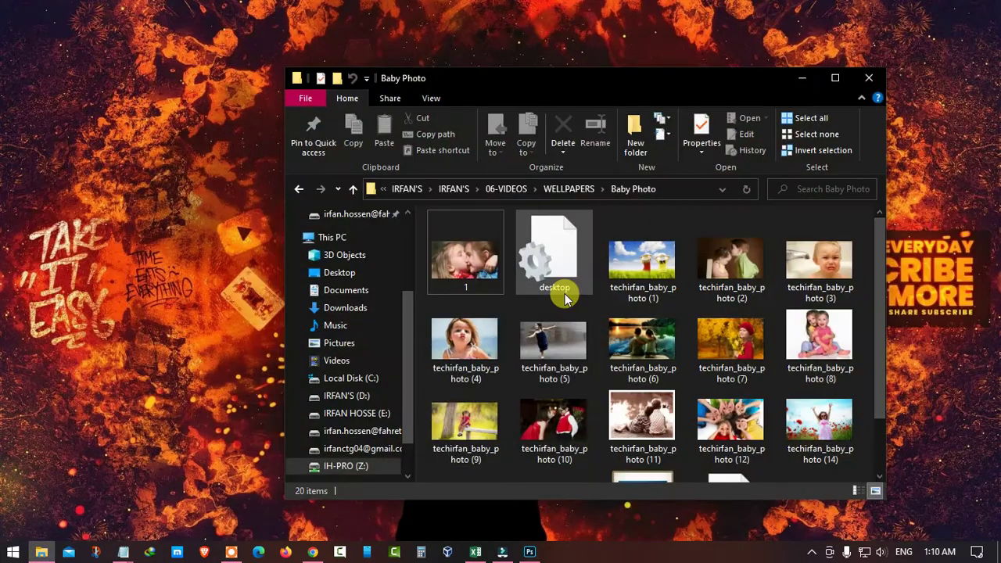
{"action": "left_click_drag", "start_coordinate": [675, 85], "coordinate": [558, 47]}
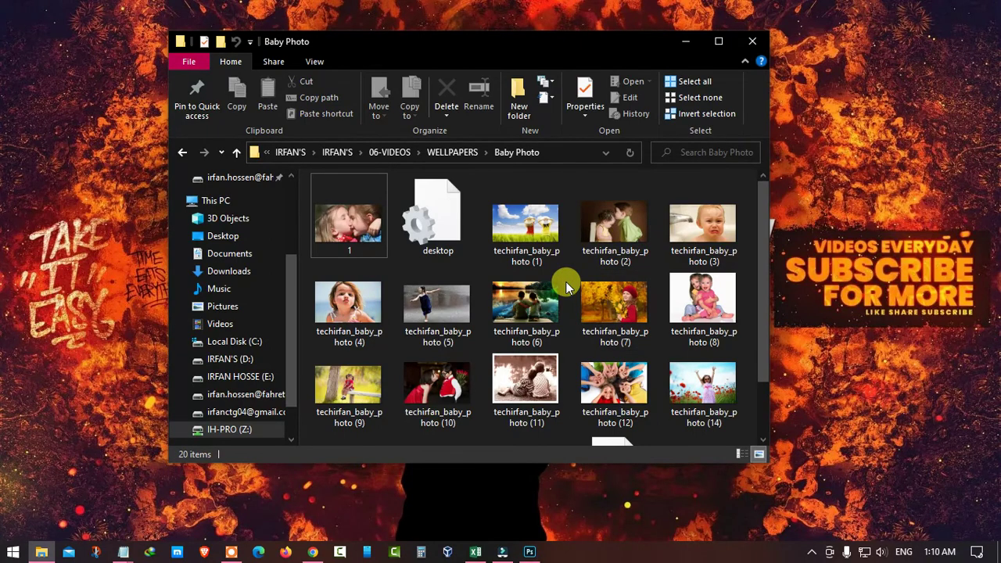
{"action": "key", "text": "F5"}
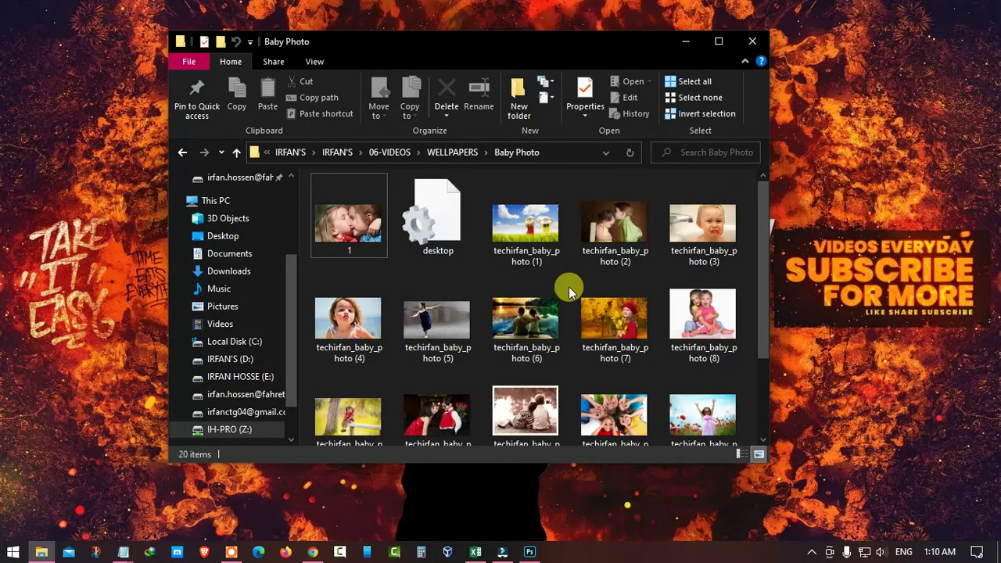
{"action": "scroll", "coordinate": [568, 286], "scroll_direction": "down", "scroll_amount": 3}
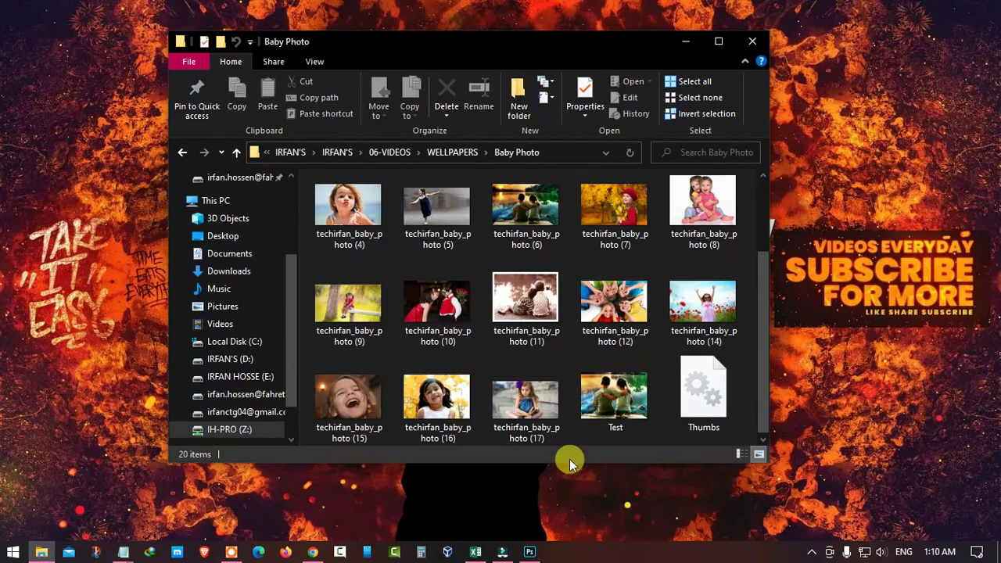
{"action": "left_click", "coordinate": [609, 394]}
{"action": "double_click", "coordinate": [610, 395]}
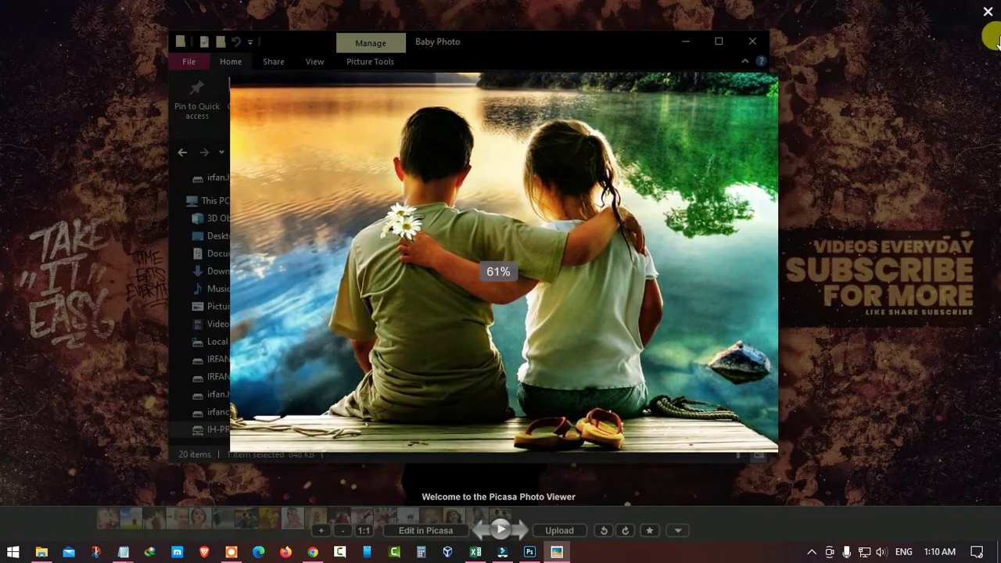
{"action": "left_click", "coordinate": [987, 12]}
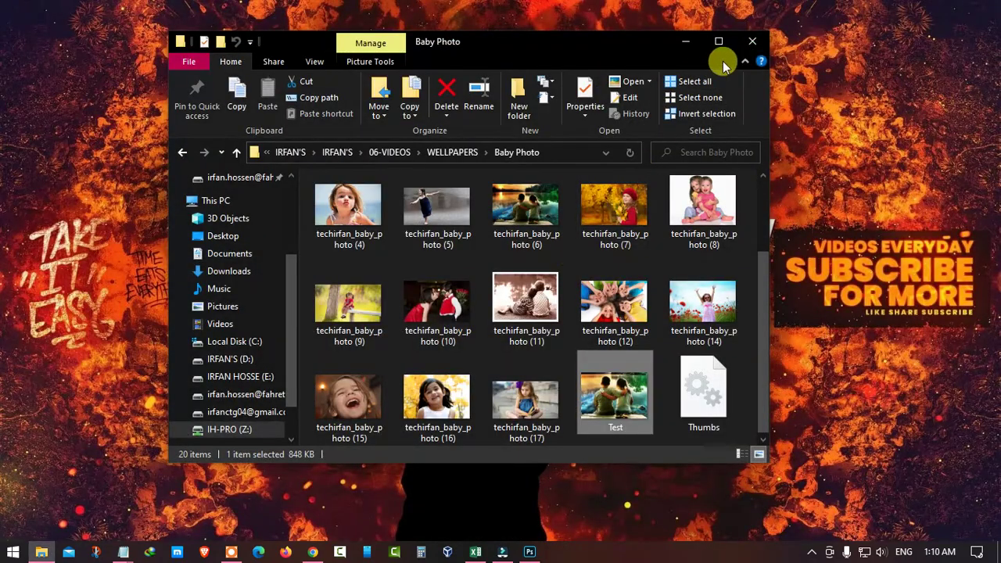
{"action": "left_click", "coordinate": [682, 43]}
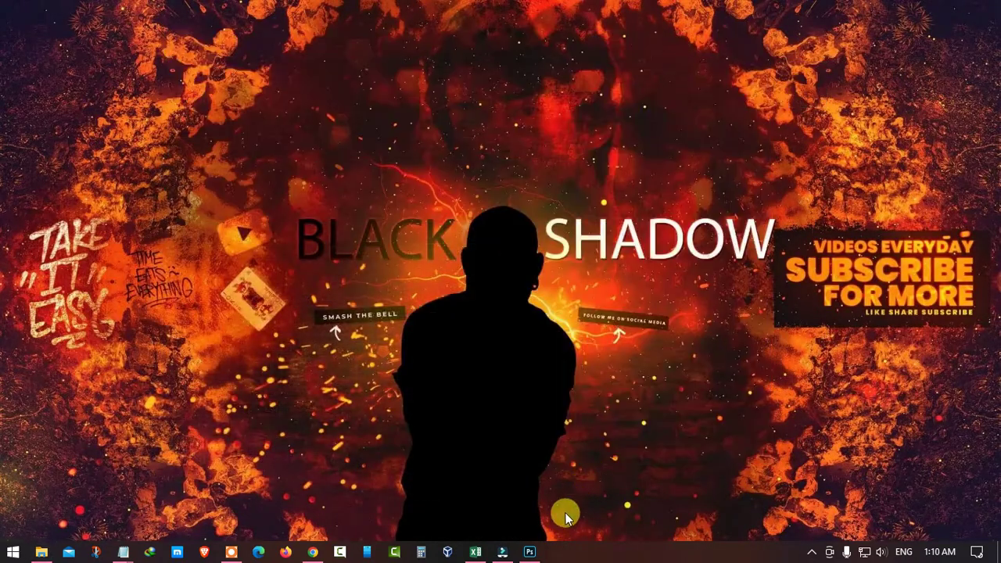
Step: Restore Photoshop from the taskbar and double-click in its empty workspace
{"action": "left_click", "coordinate": [530, 550]}
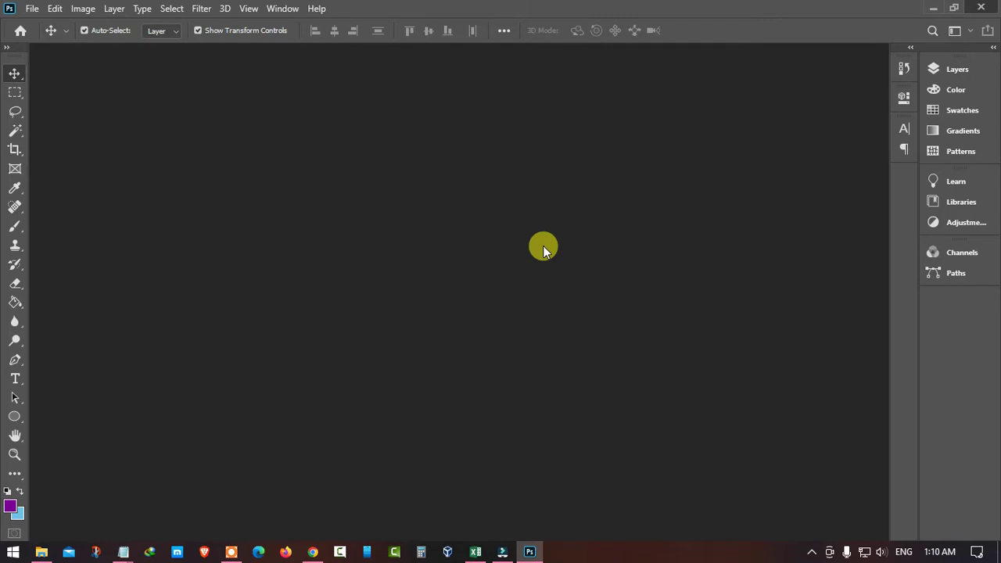
{"action": "double_click", "coordinate": [536, 241]}
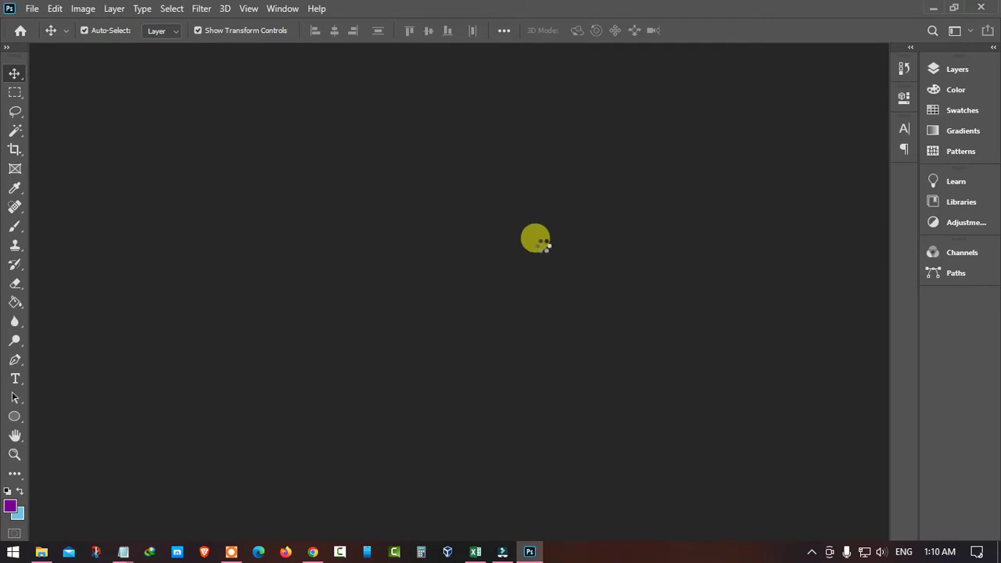